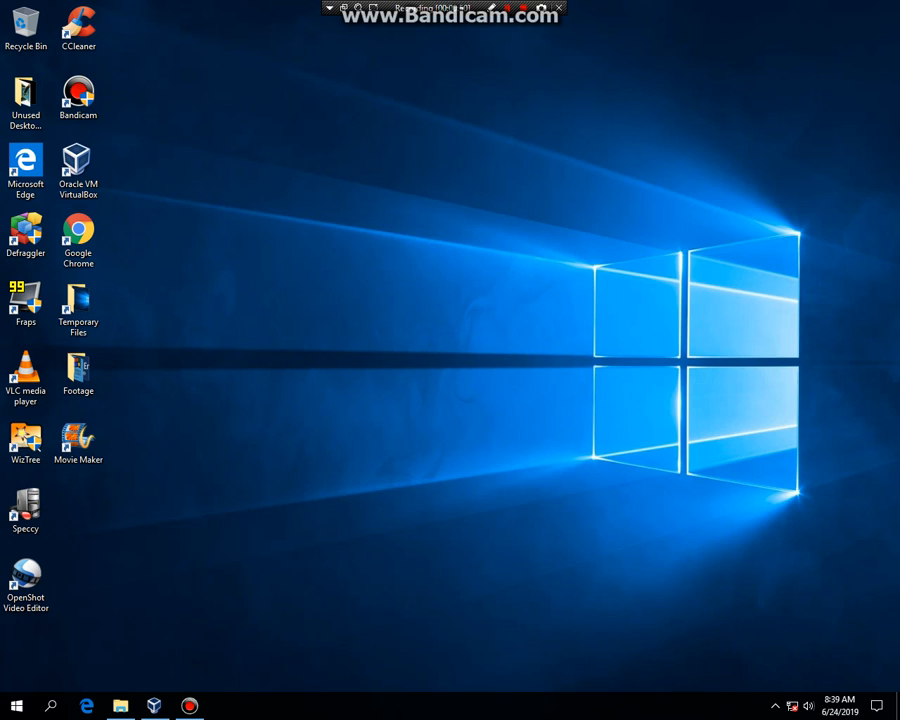
Step: In VirtualBox, start a new virtual machine named "Windows 3.1 Build 26" of version Windows 3.1, keeping the default memory size
click(154, 706)
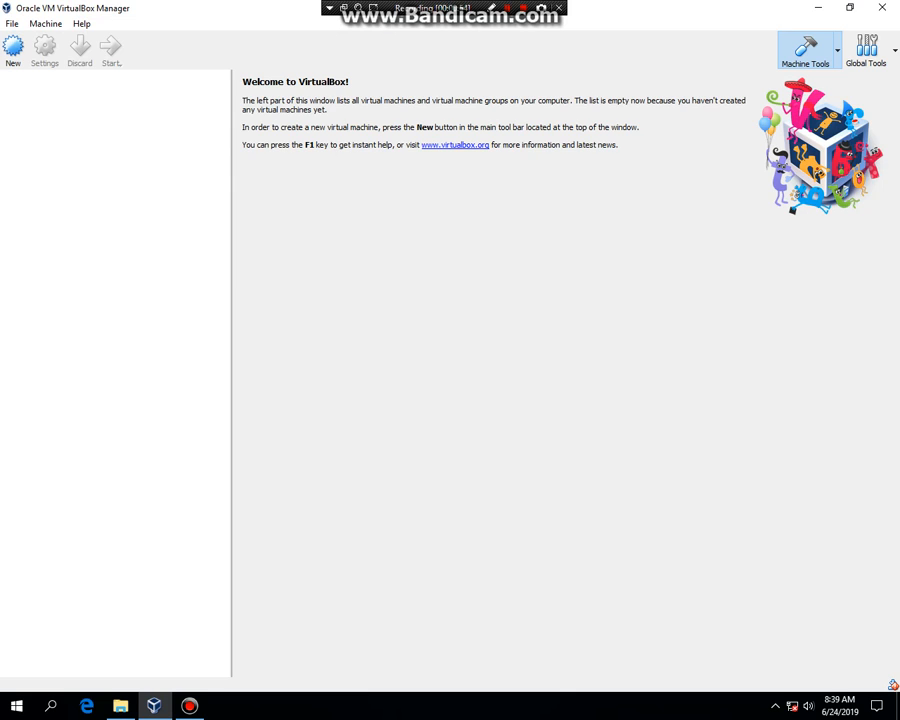
click(13, 45)
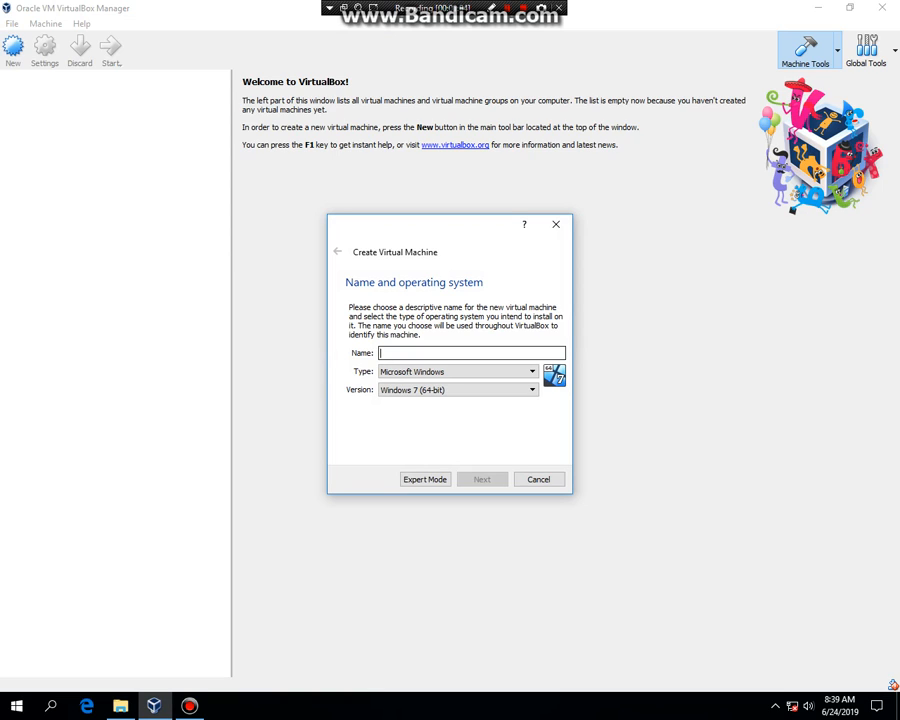
text(W)
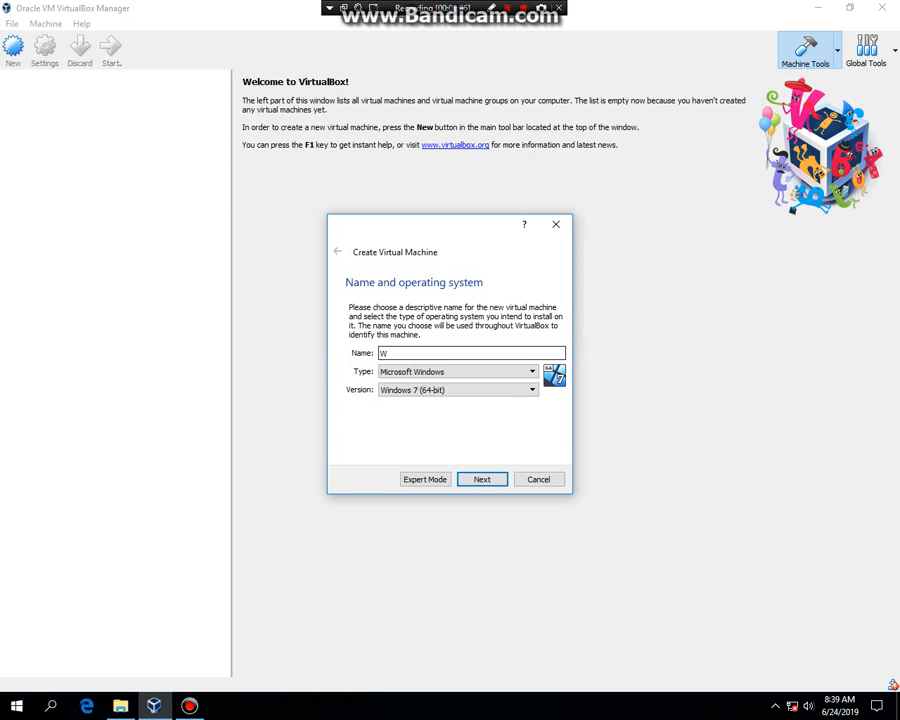
text(indows 3.1)
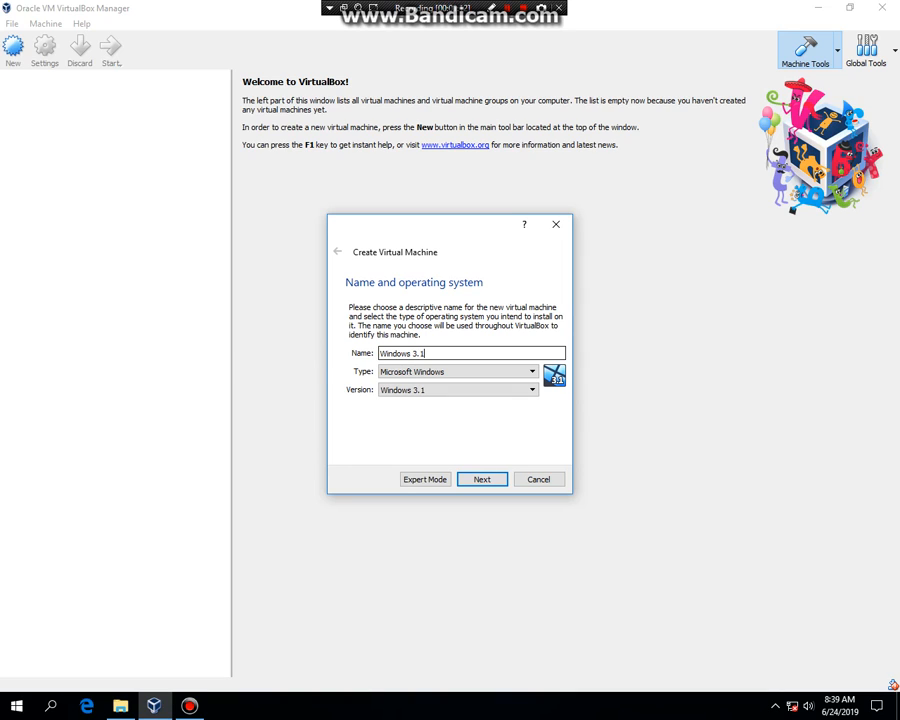
text( Build 26)
key(Return)
key(Return)
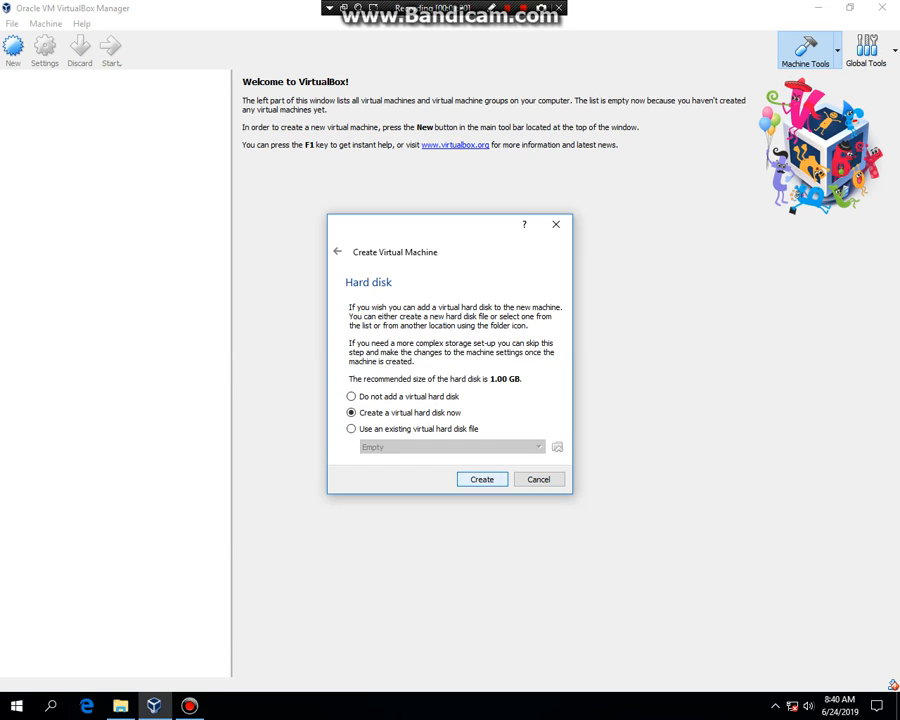
Step: Create a 1.00 GB virtual hard disk named "Windows 3.1 Build 26" with the default options to finish the machine
key(Return)
key(Return)
key(Return)
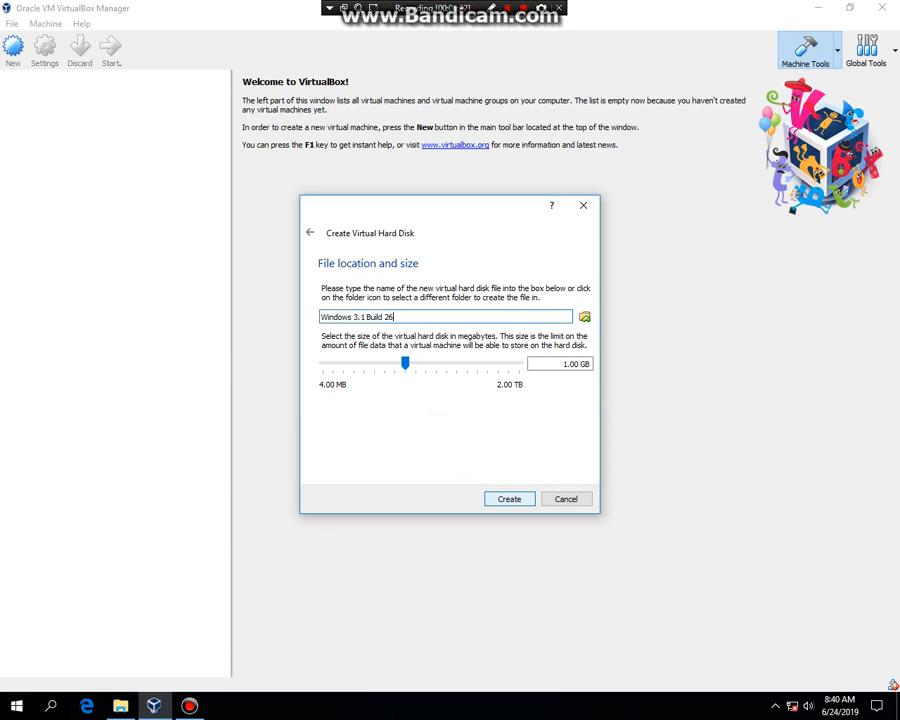
key(Return)
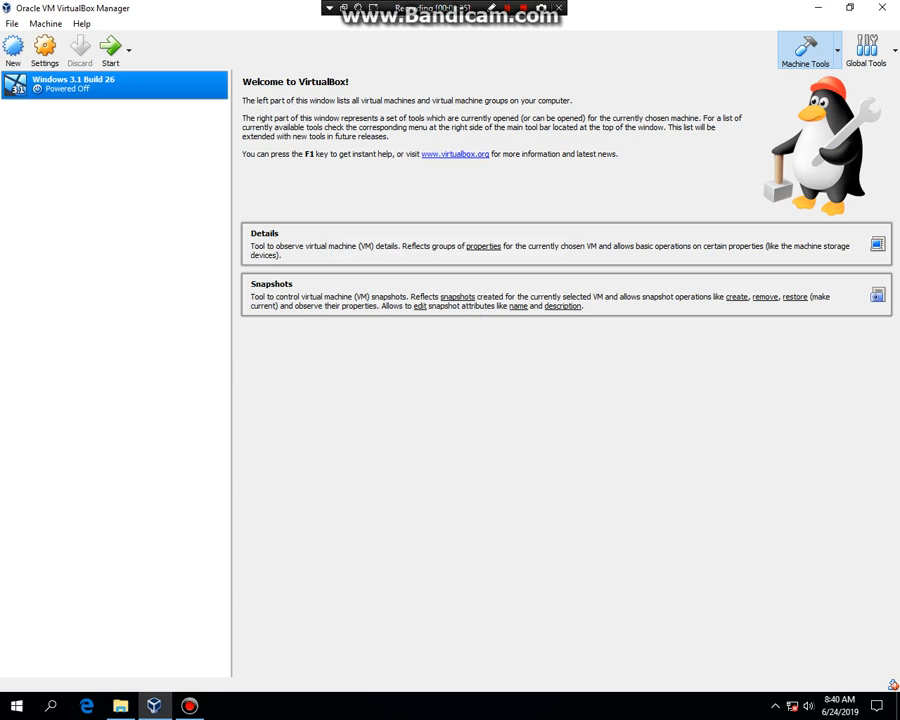
click(13, 45)
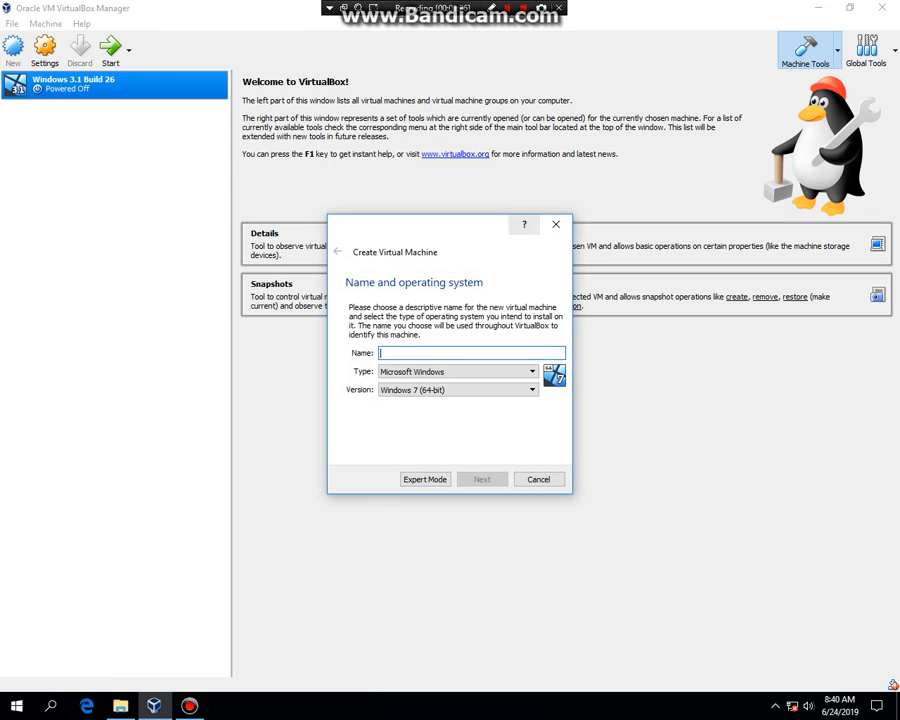
key(Escape)
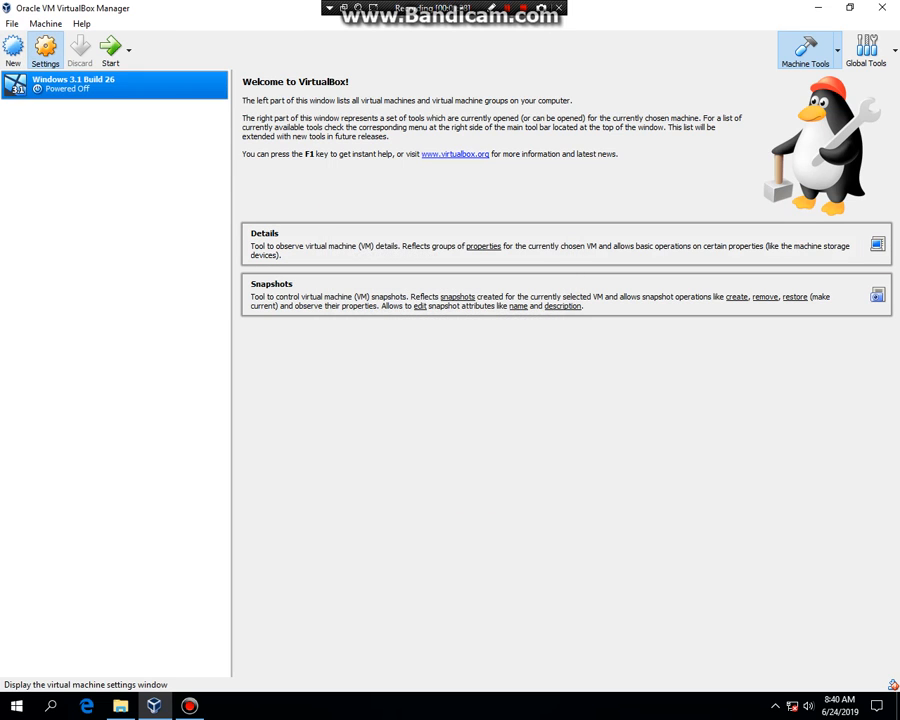
Step: Remove the empty optical drive from the new virtual machine's IDE controller in its storage settings
click(45, 47)
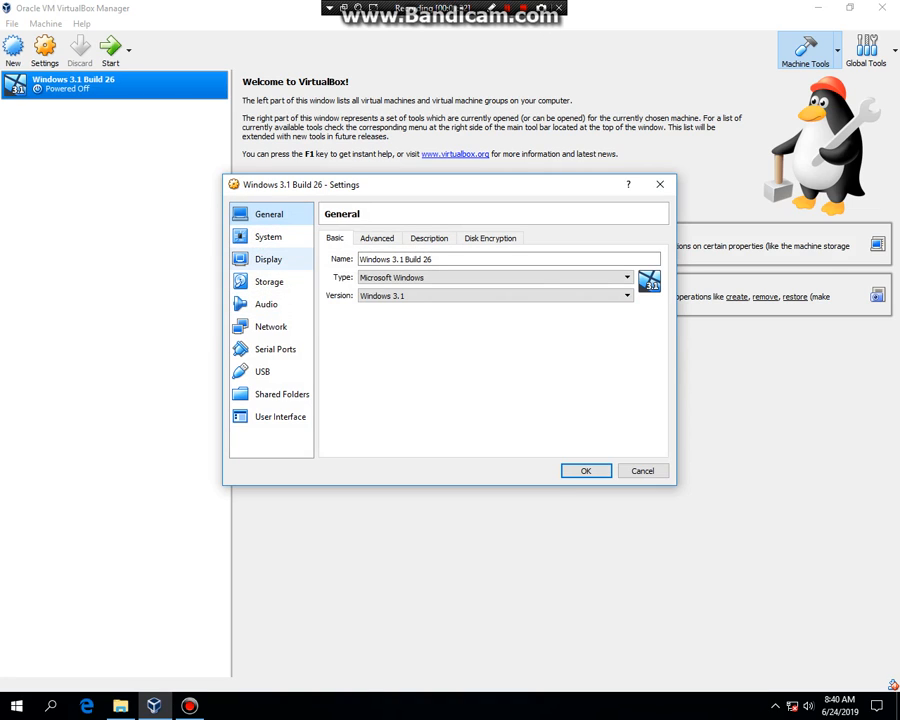
click(268, 281)
click(363, 320)
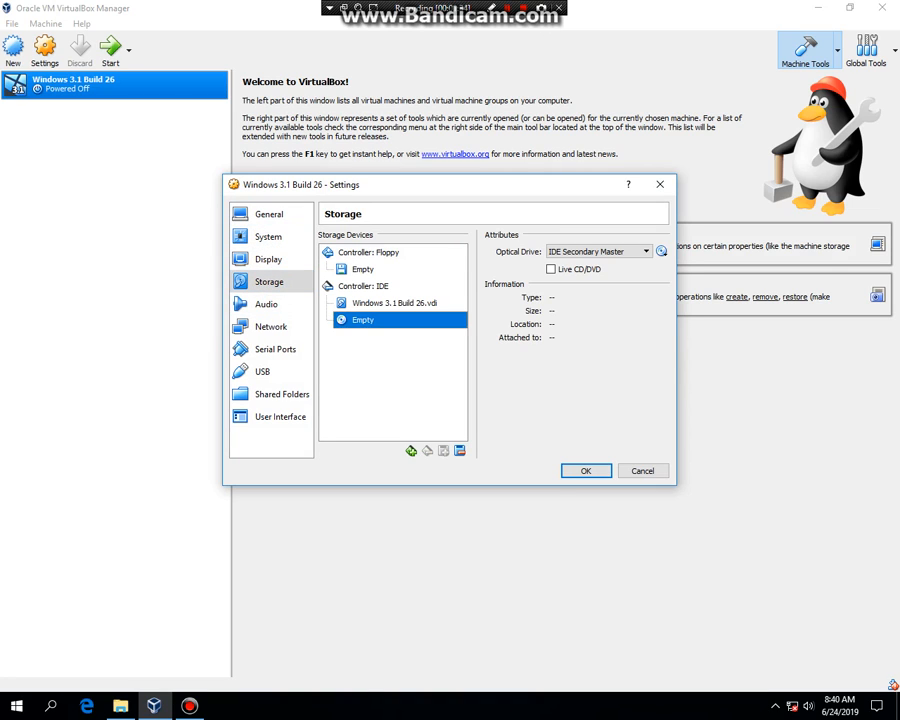
key(Delete)
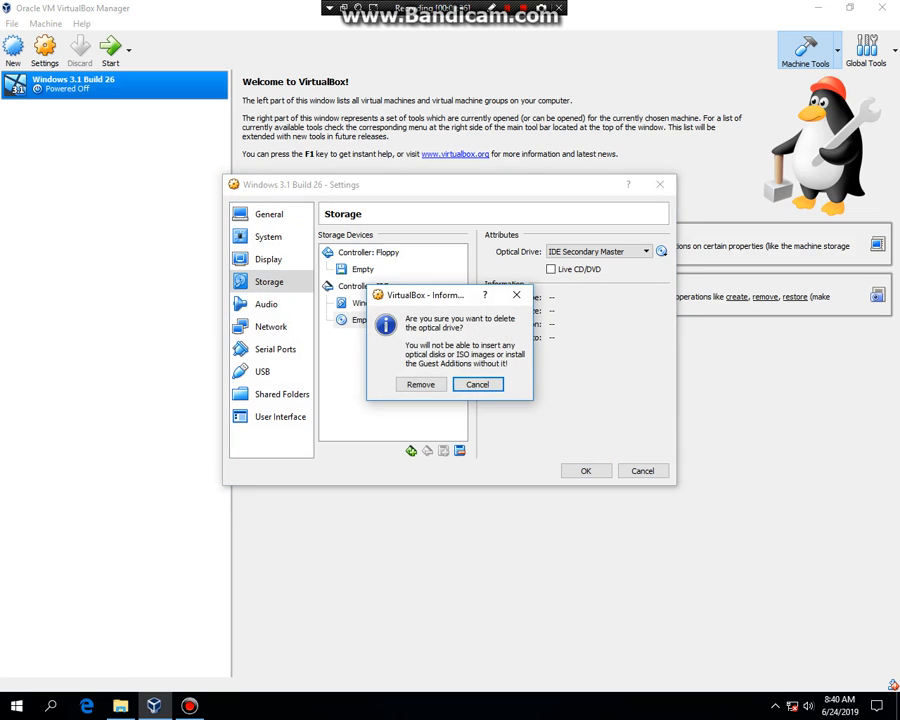
click(421, 384)
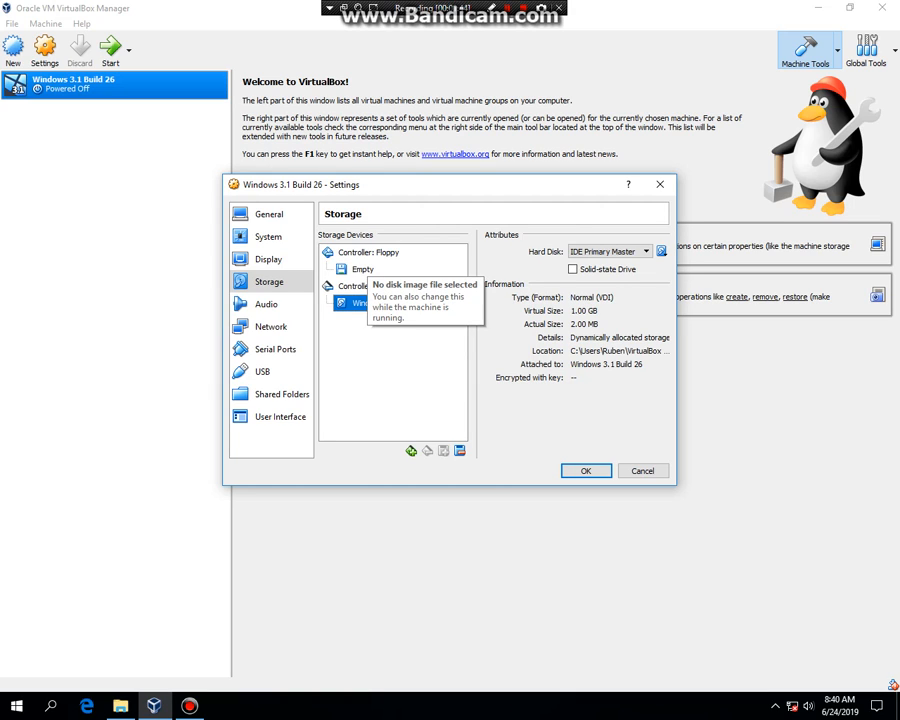
Step: Load "Disk 1 - Setup - 1.44mb" from the MS DOS 6.22 folder into the machine's floppy drive and save the settings
click(366, 268)
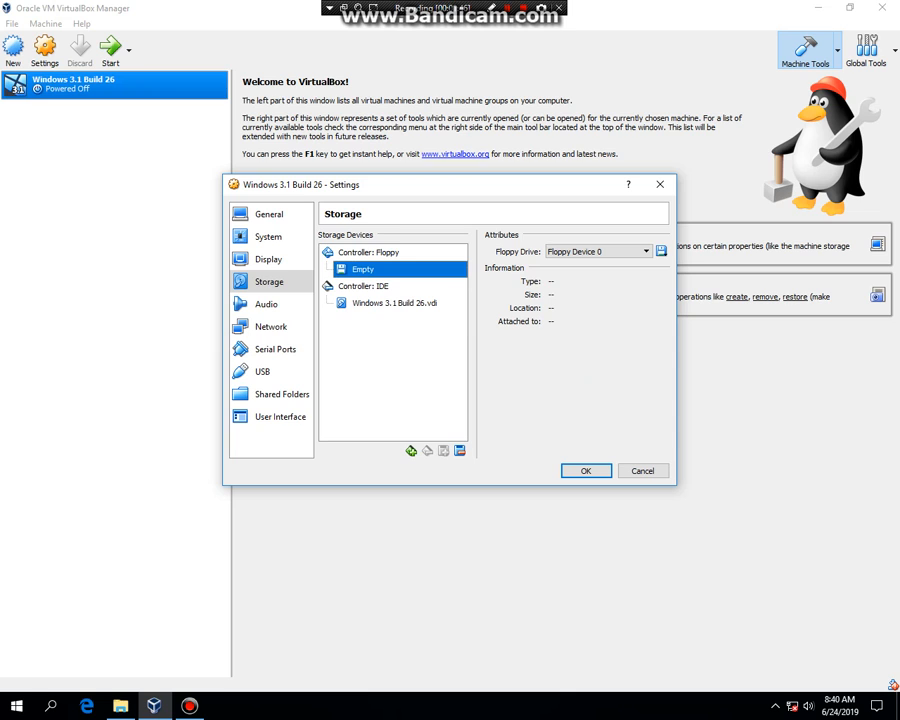
click(661, 251)
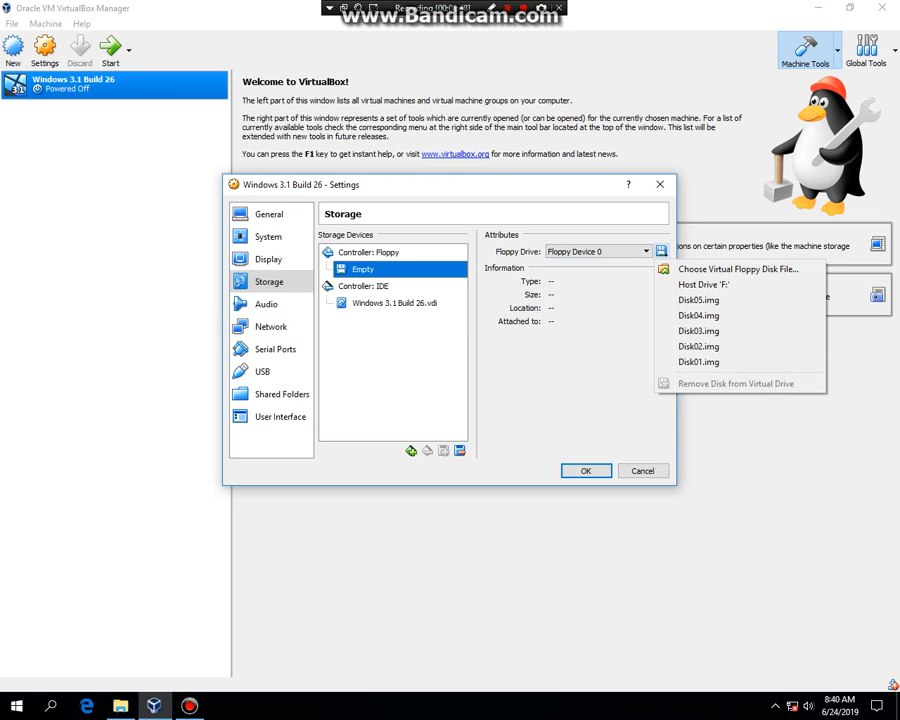
click(738, 269)
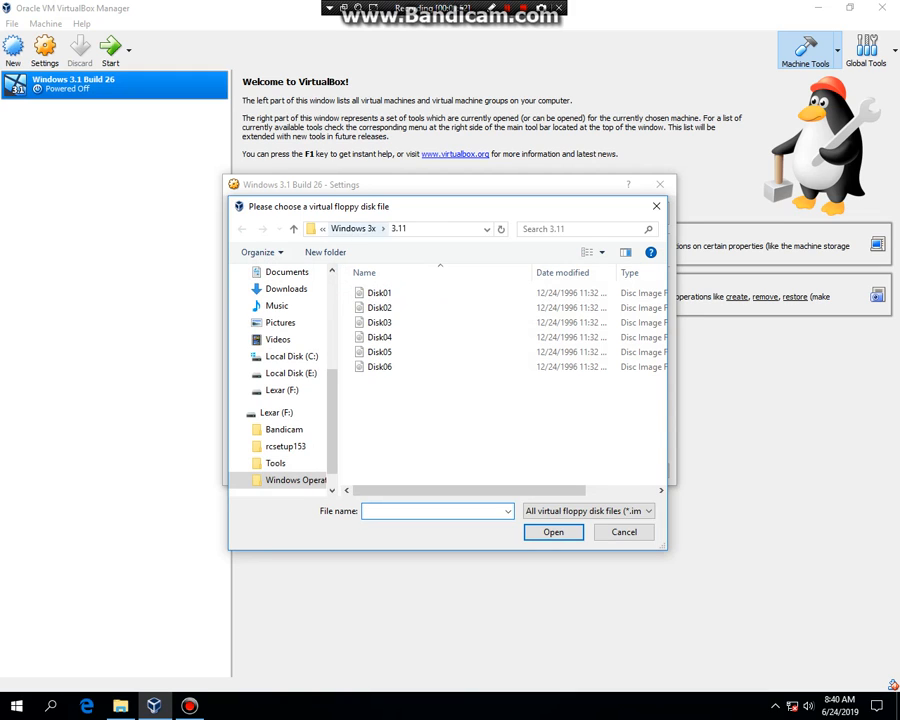
click(353, 229)
double_click(373, 307)
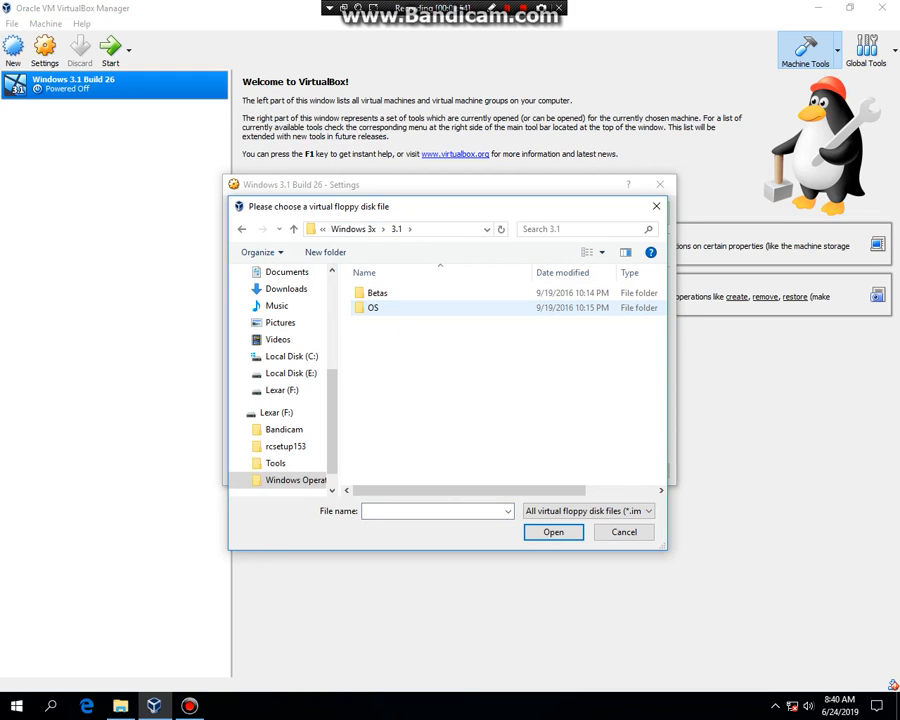
click(322, 229)
click(335, 248)
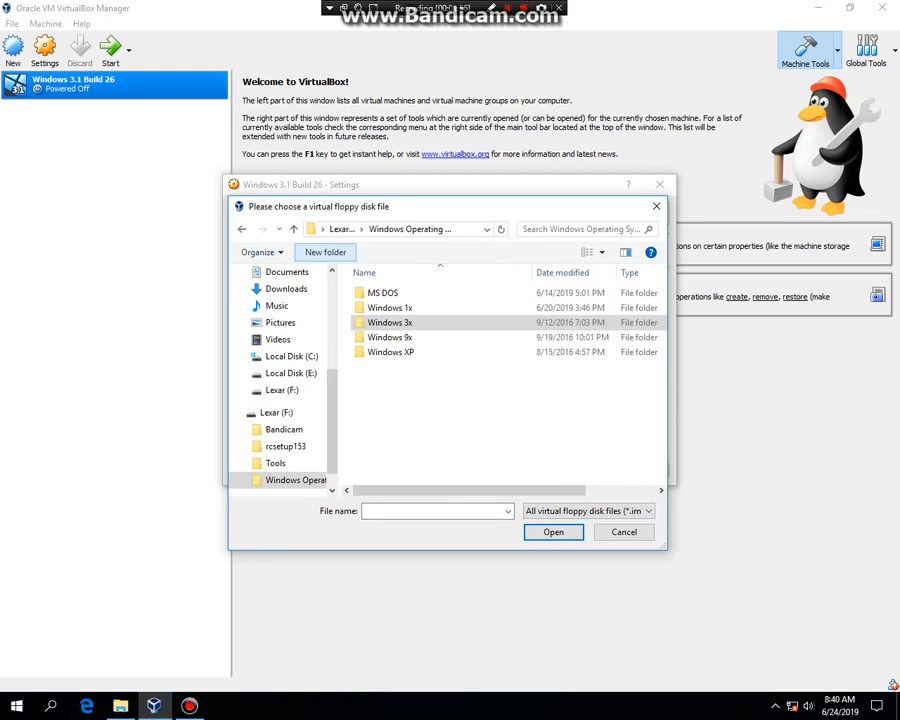
double_click(382, 293)
double_click(378, 293)
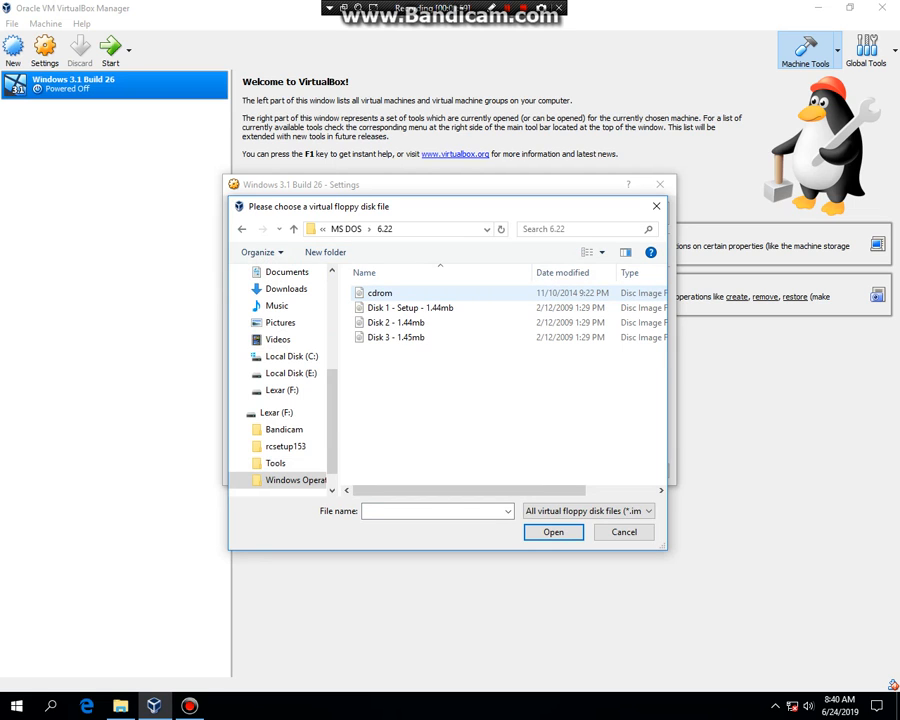
double_click(405, 307)
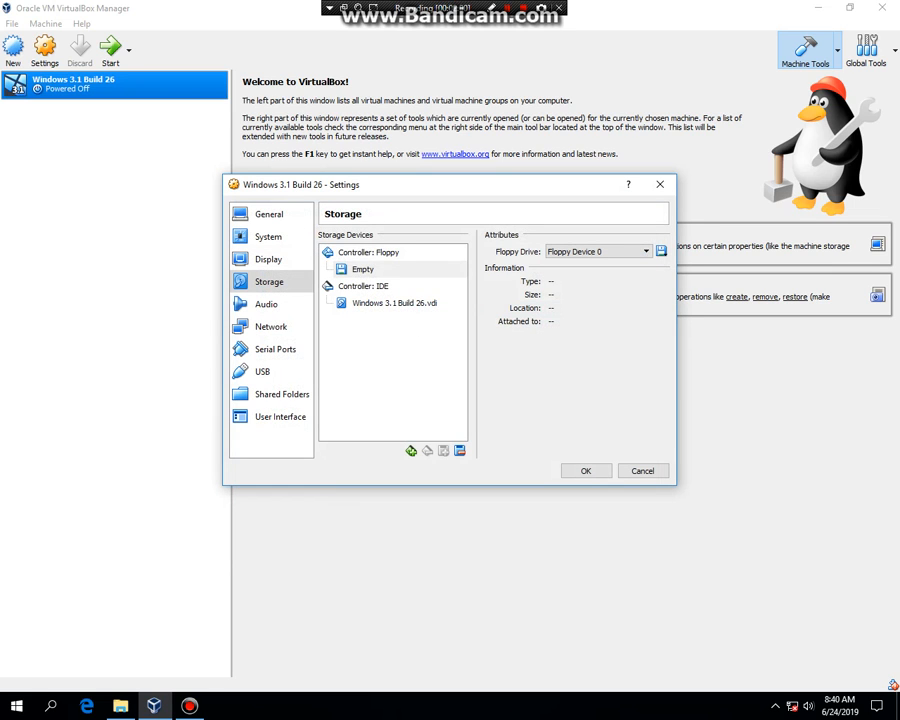
click(586, 471)
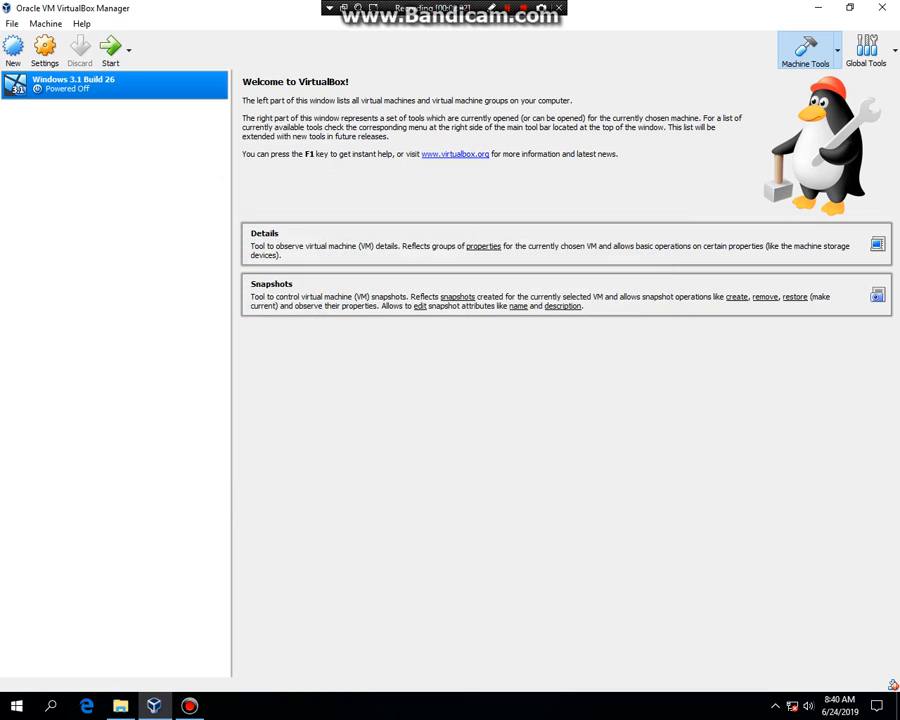
Step: Start the Windows 3.1 Build 26 machine and proceed with the MS-DOS 6.22 installation
click(110, 48)
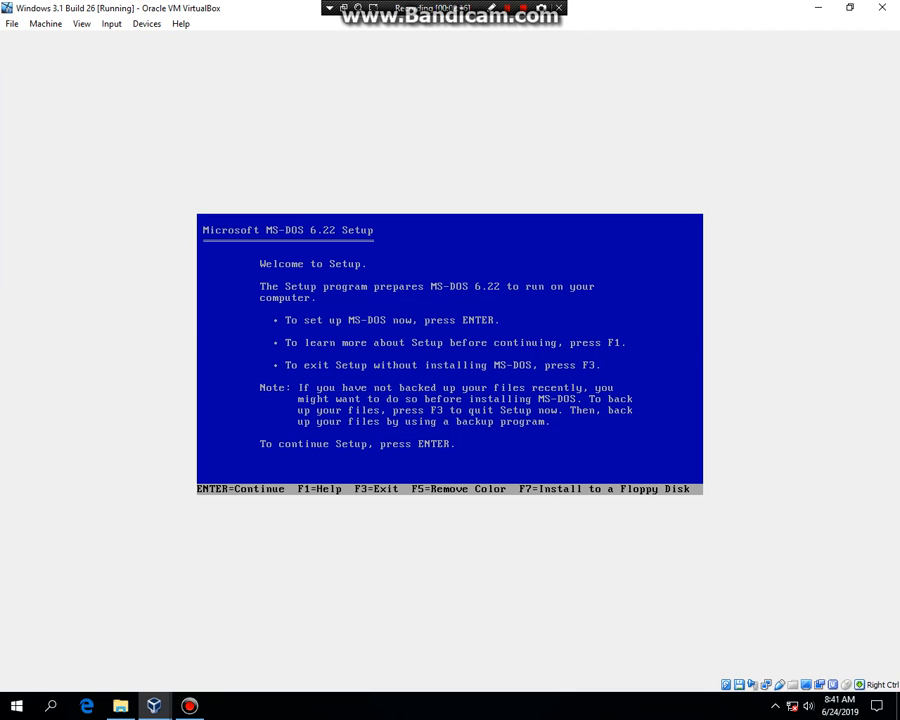
key(Return)
key(Return)
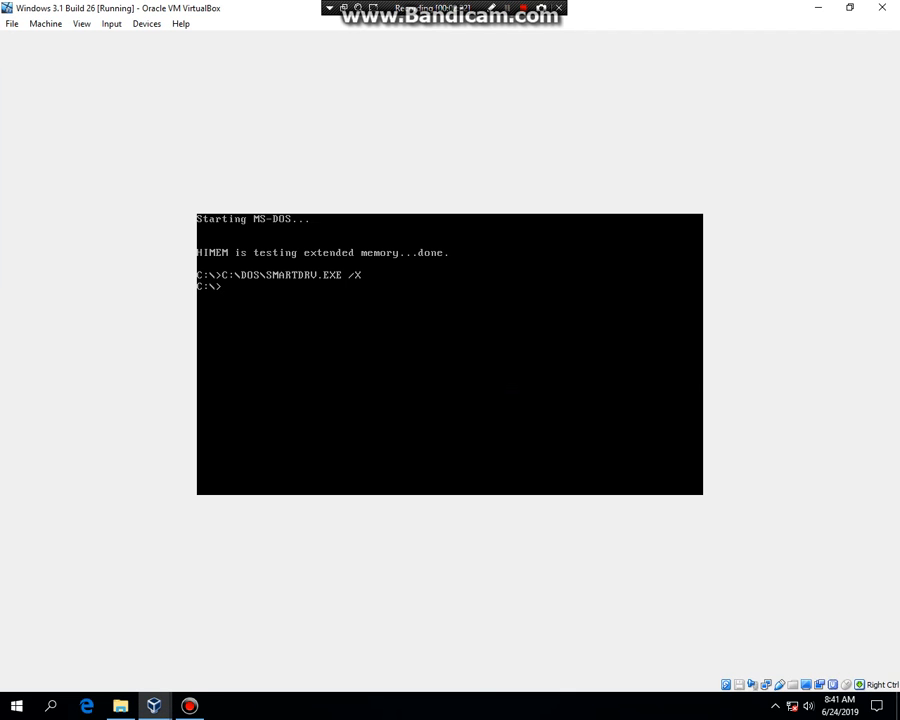
Step: Insert the Disk1 floppy image of the Windows 3.1 (Janus) beta, found under Windows 3x, 3.1, Betas, into the running machine
right_click(739, 685)
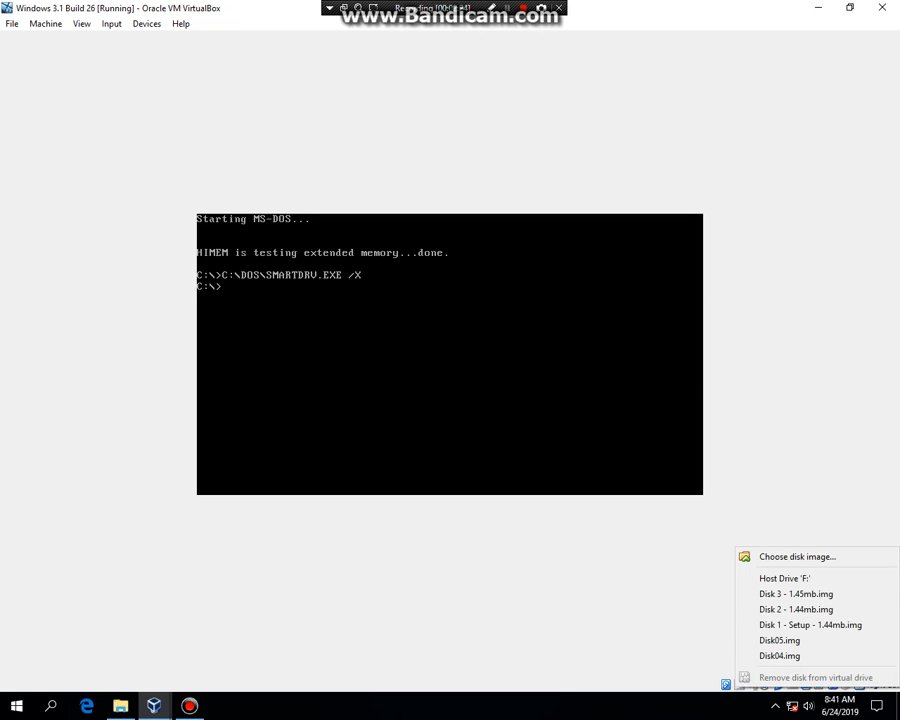
click(797, 556)
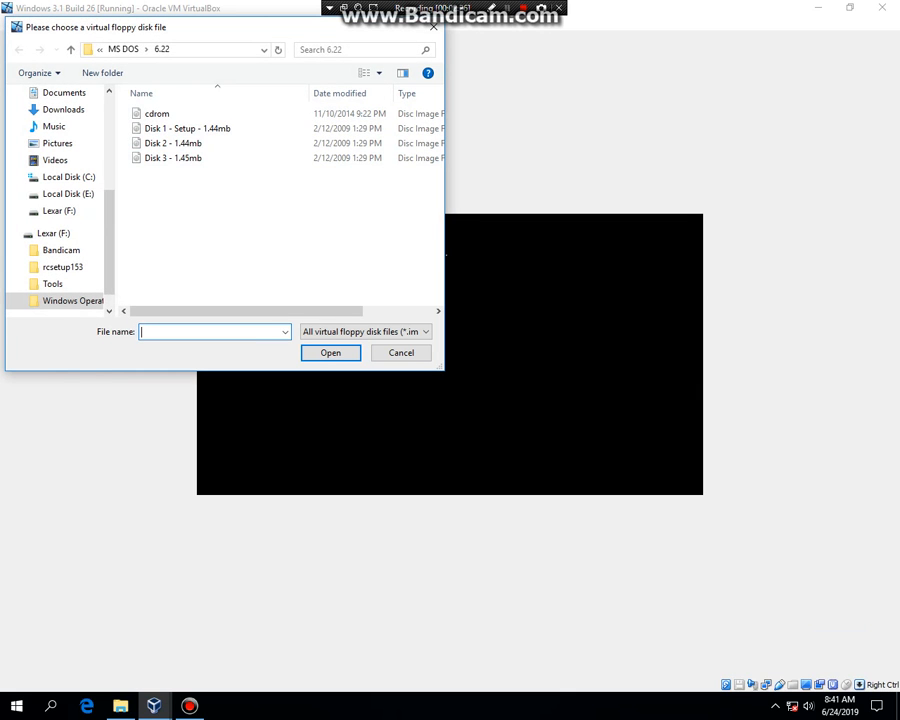
click(99, 49)
click(146, 49)
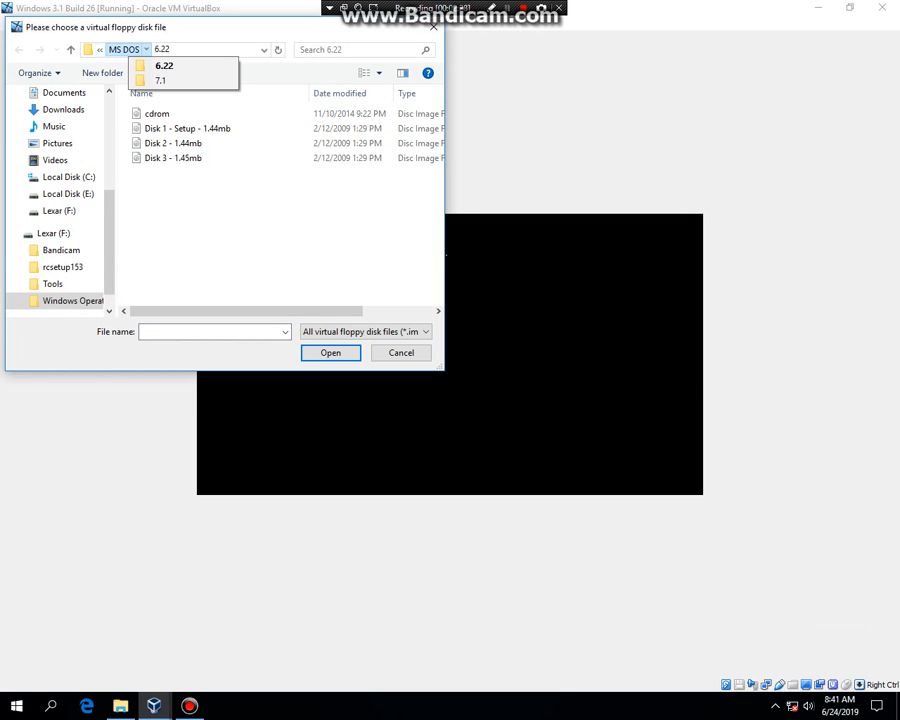
click(99, 49)
click(160, 62)
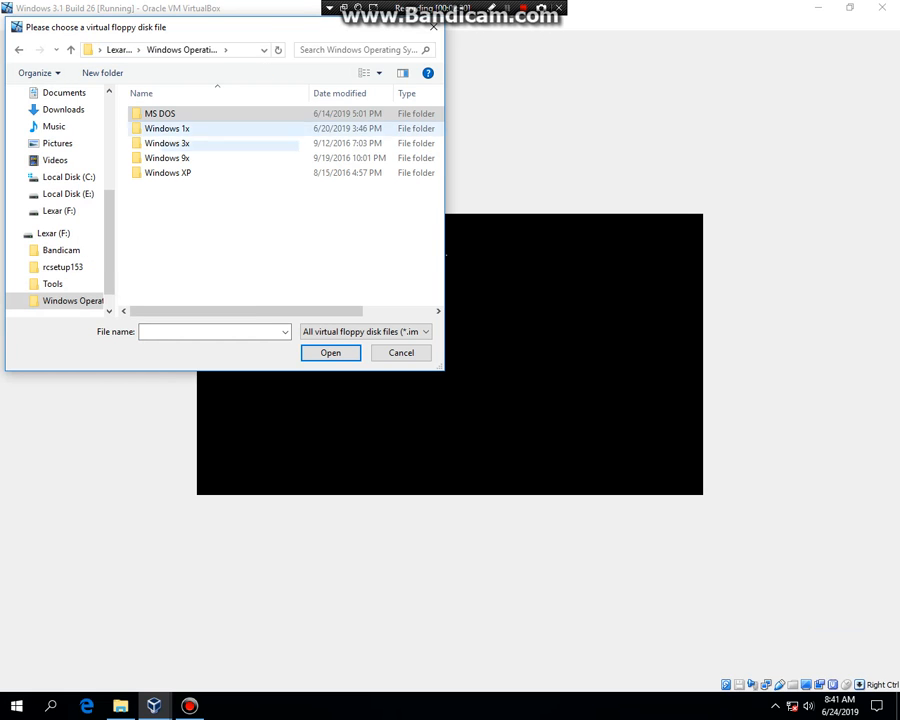
double_click(166, 143)
double_click(152, 128)
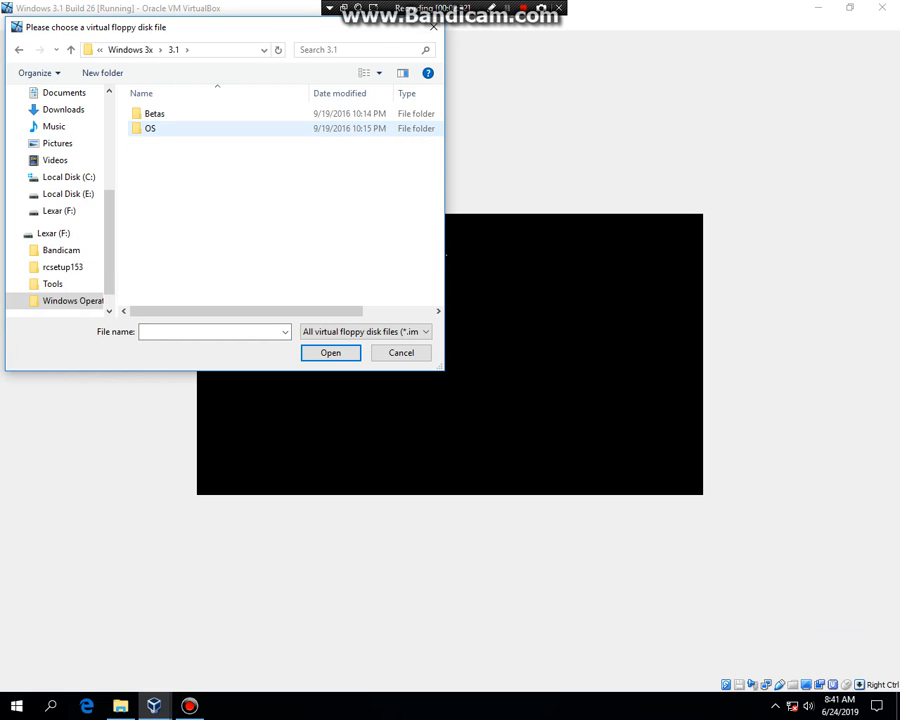
double_click(154, 113)
double_click(190, 113)
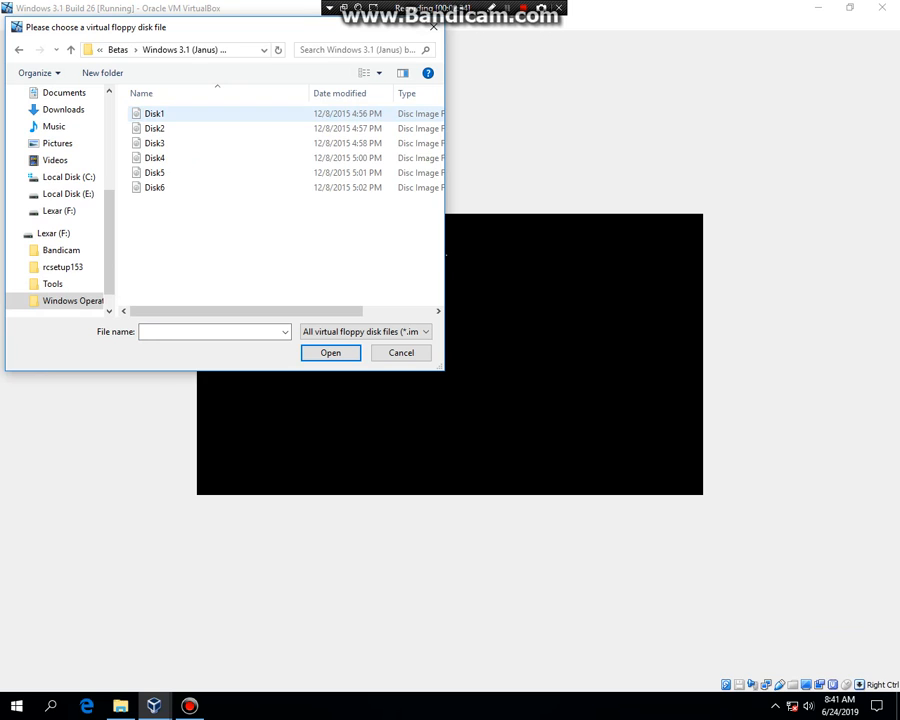
double_click(154, 113)
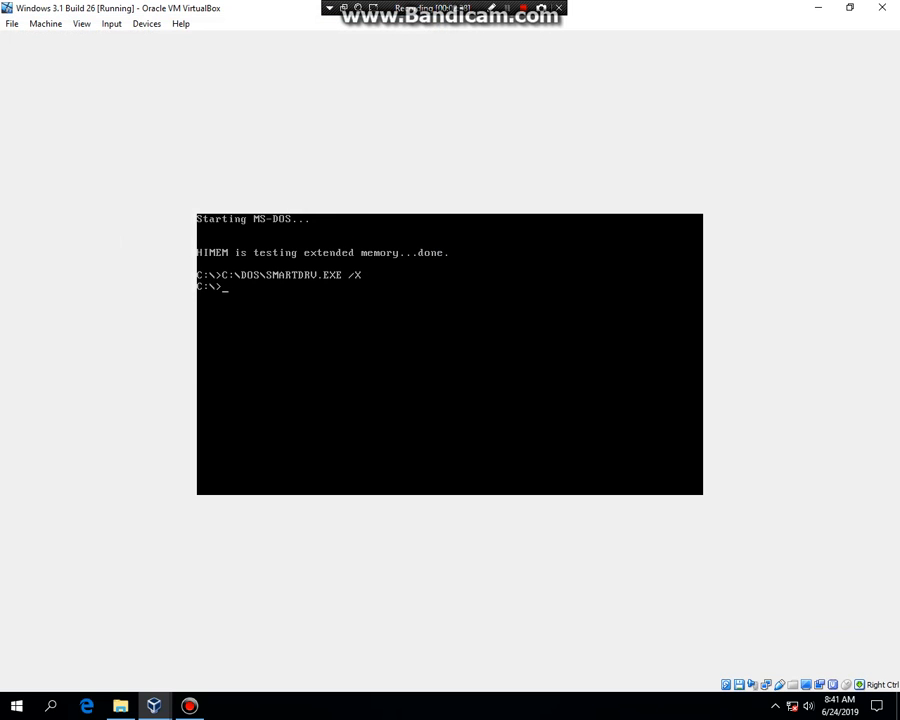
Step: Switch to drive A: at the DOS prompt and run setup
text(S)
key(BackSpace)
text(A:)
key(Return)
text(setup)
key(Return)
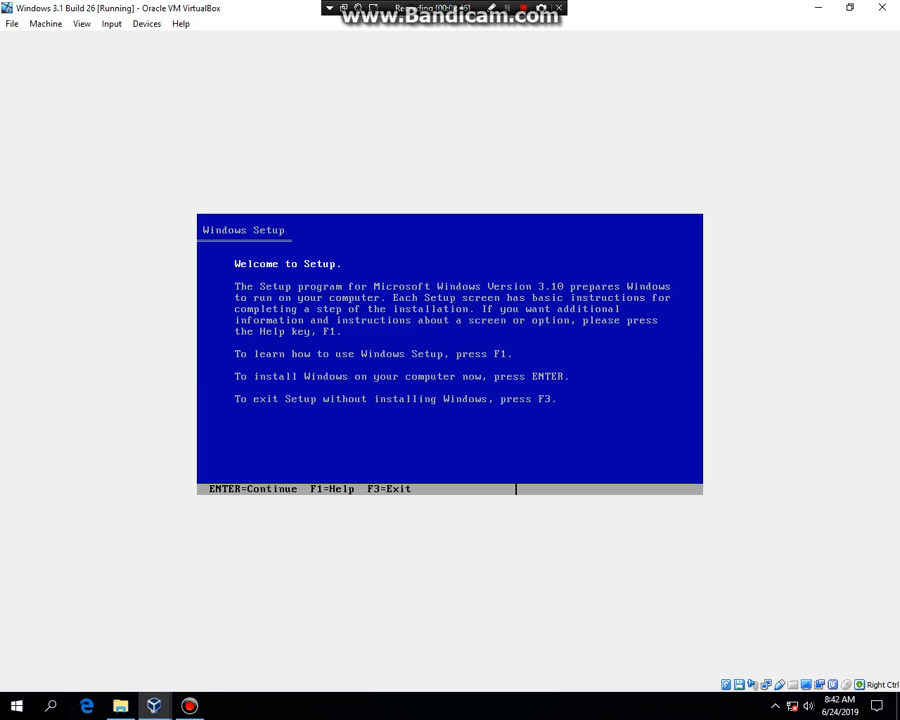
Step: Begin the Windows 3.10 installation and accept C:\WINDOWS as the target directory
key(Return)
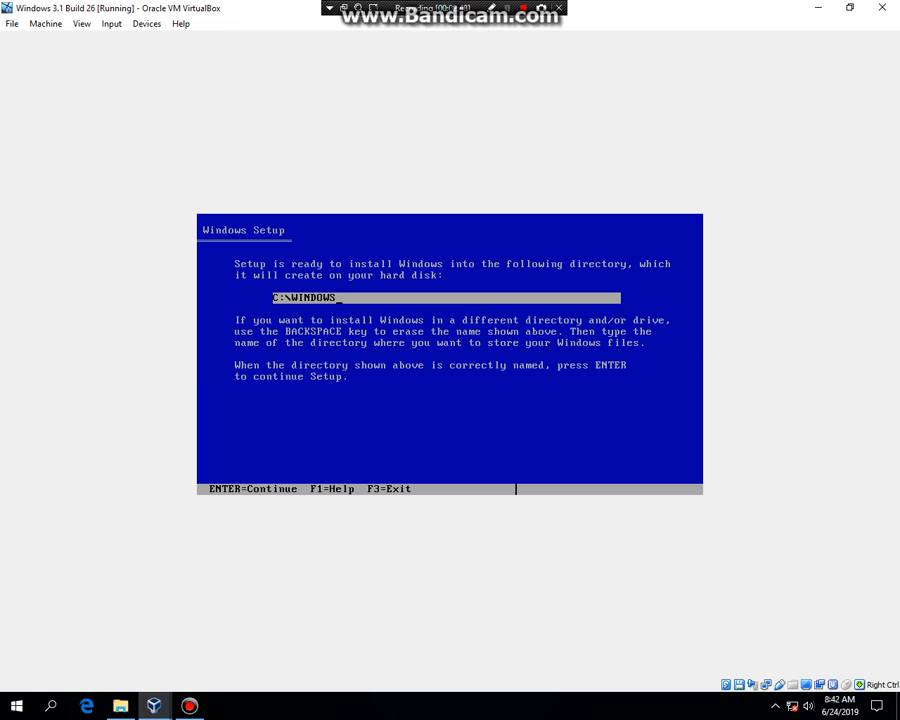
key(Return)
key(Return)
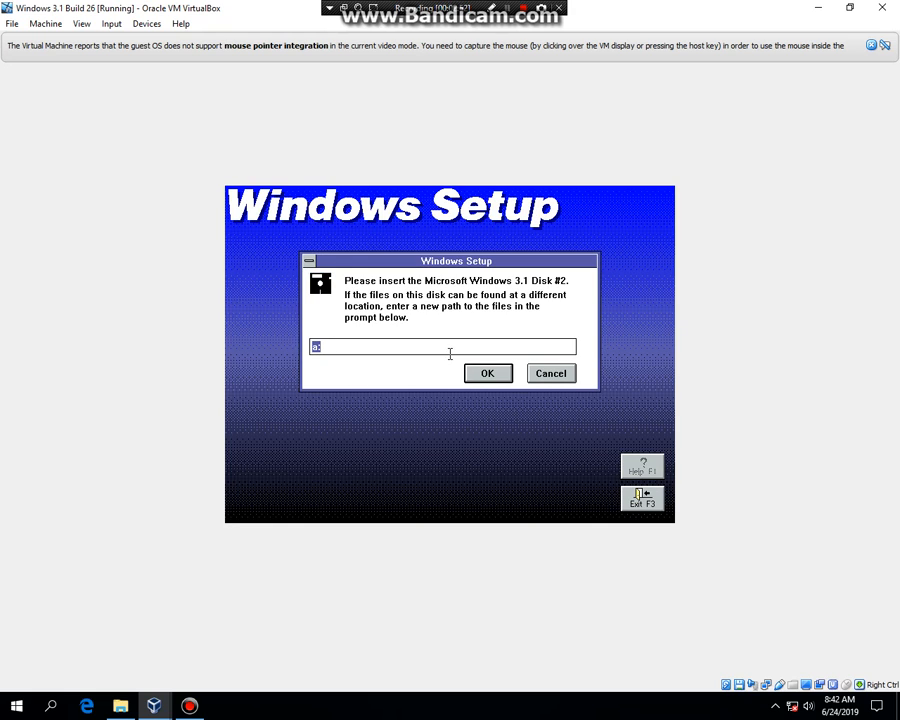
Step: Swap the virtual floppy to the Disk2 image of the Windows 3.1 beta
right_click(739, 685)
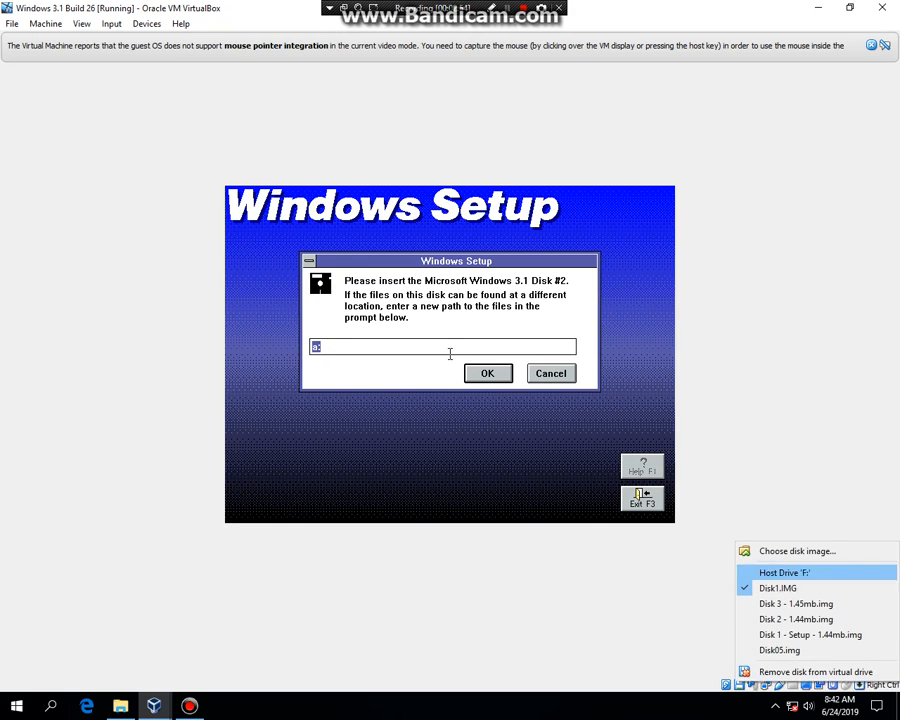
click(797, 551)
double_click(153, 129)
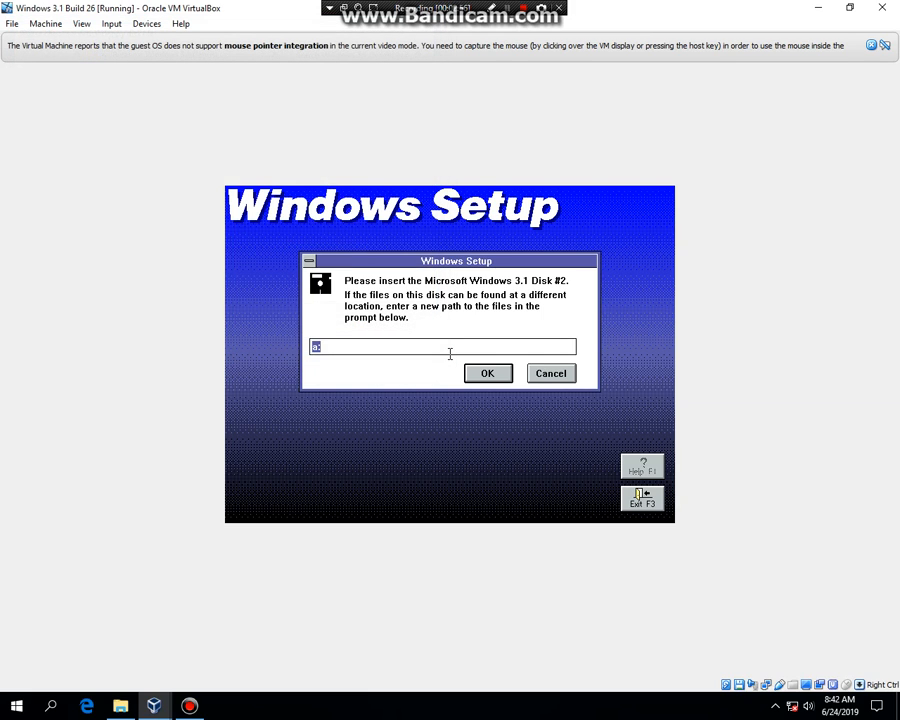
Step: Continue setup past the already-installed notice, skipping the Set up Printers, Read On-line Documents and Set up TrueType Fonts procedures
key(Return)
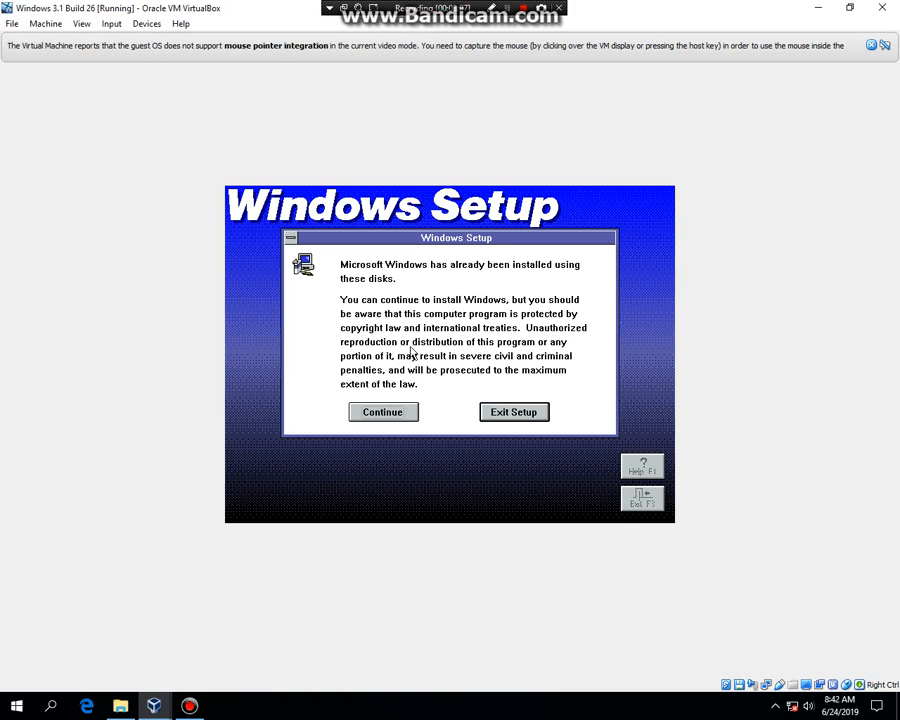
click(388, 411)
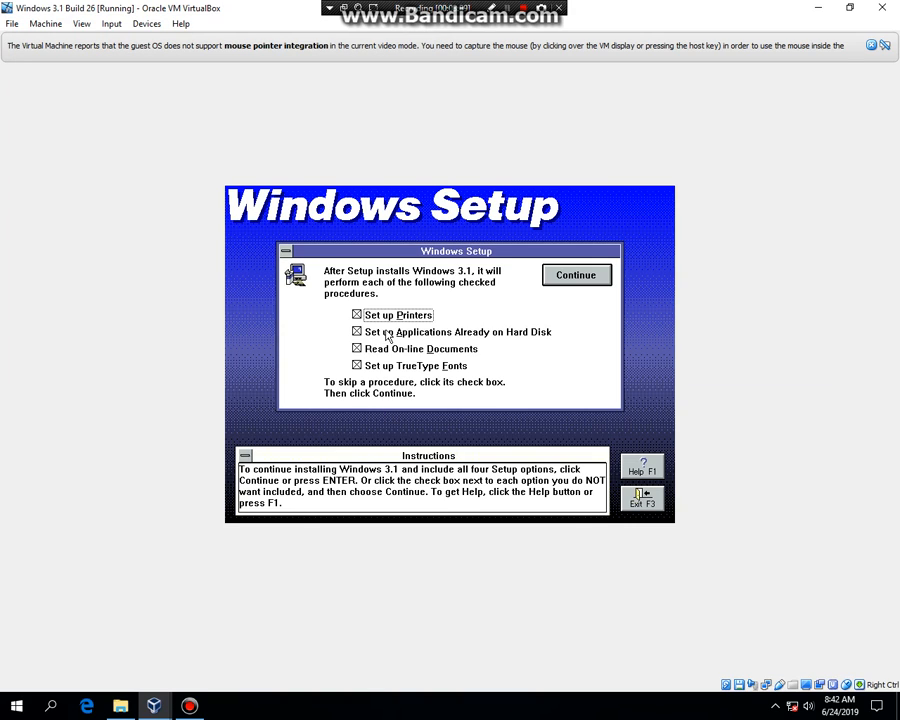
click(356, 315)
click(356, 317)
click(357, 348)
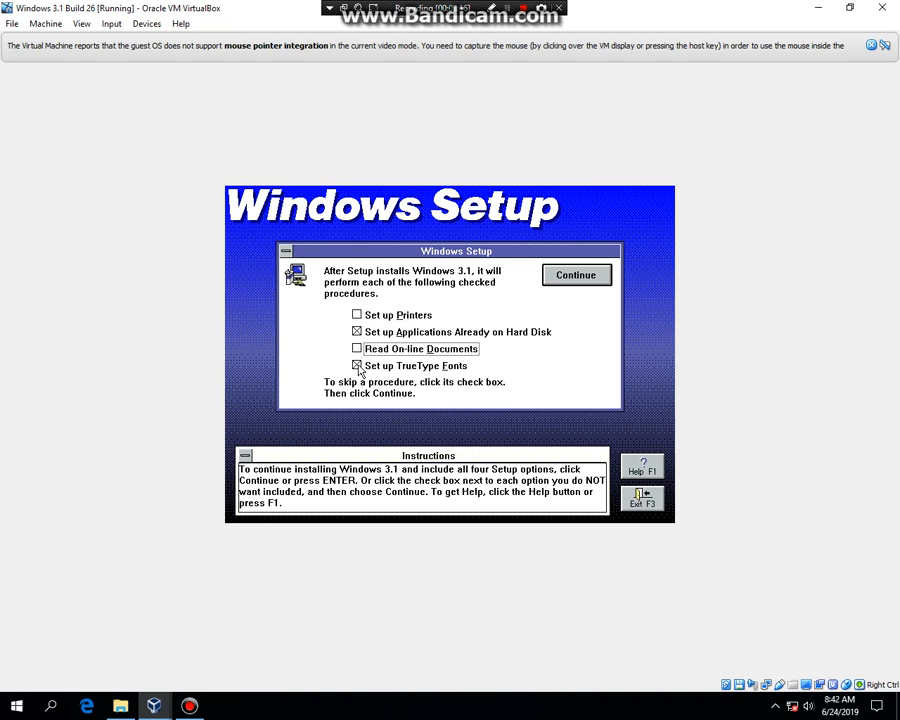
click(357, 366)
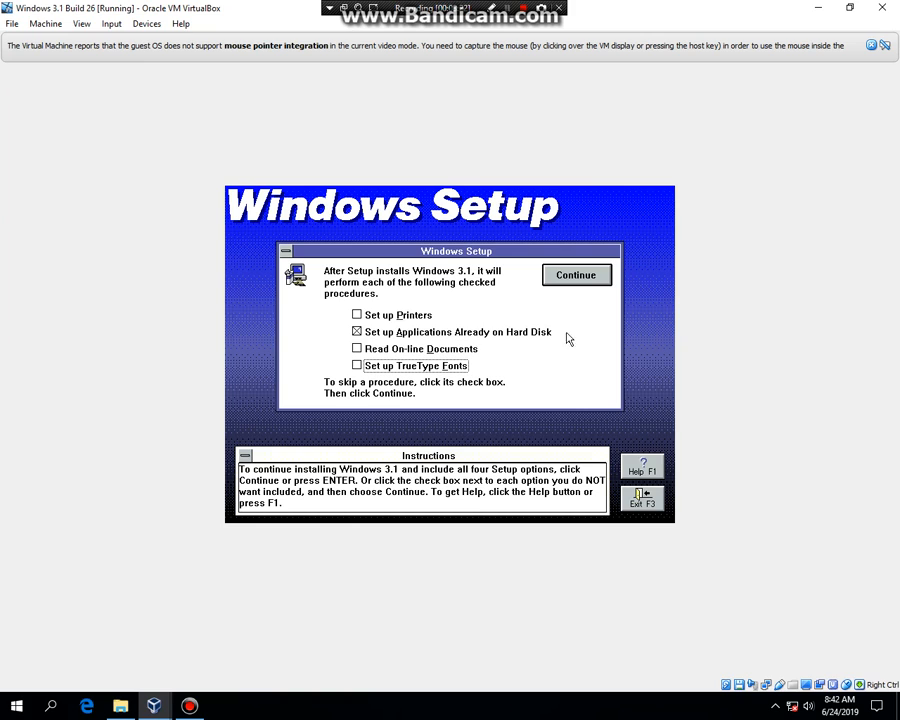
click(565, 283)
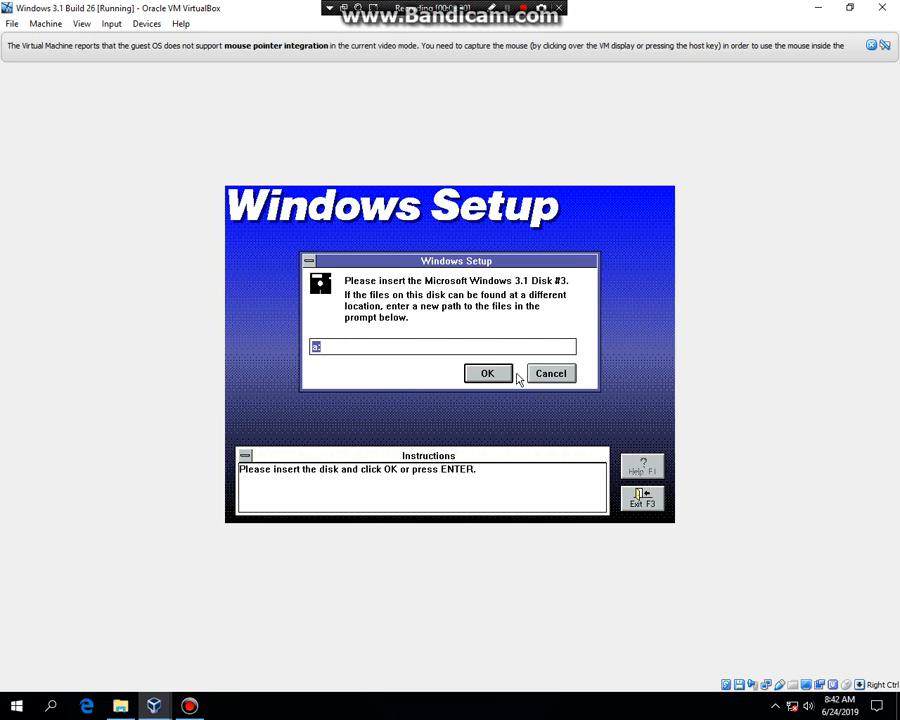
Step: Swap the virtual floppy to the Disk3 image and let setup continue copying files
right_click(737, 685)
click(797, 553)
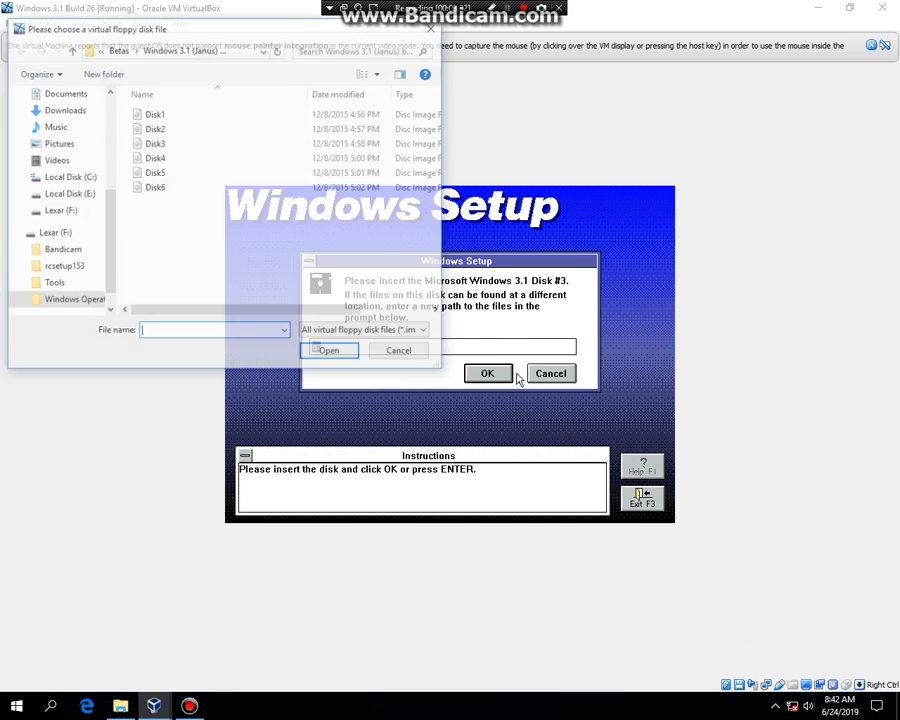
double_click(155, 143)
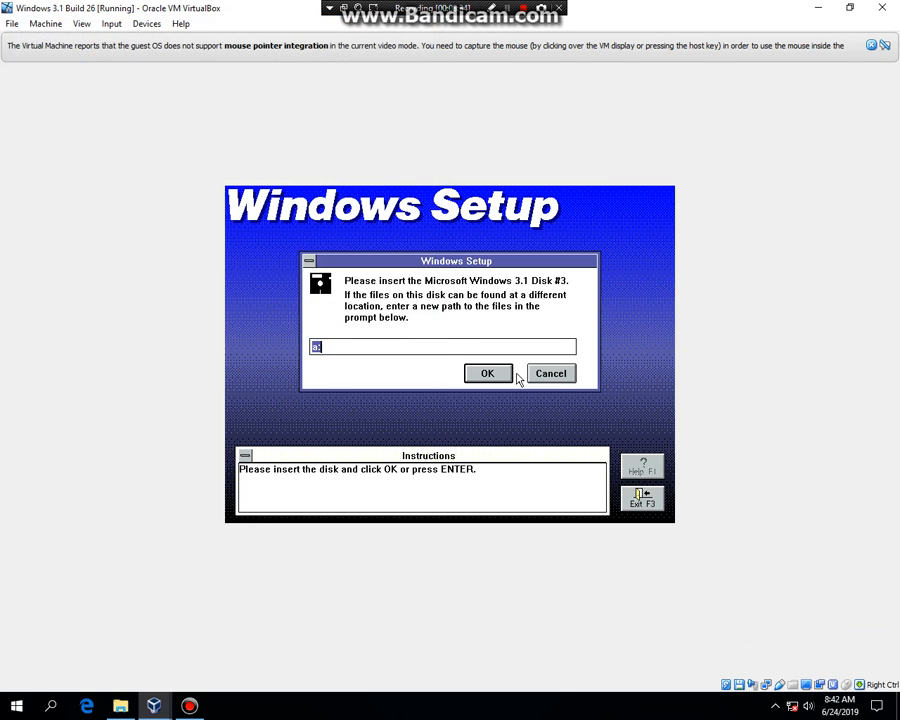
key(Return)
Step: Insert the Disk4 image into the virtual floppy drive and continue the Windows installation
right_click(737, 685)
click(797, 553)
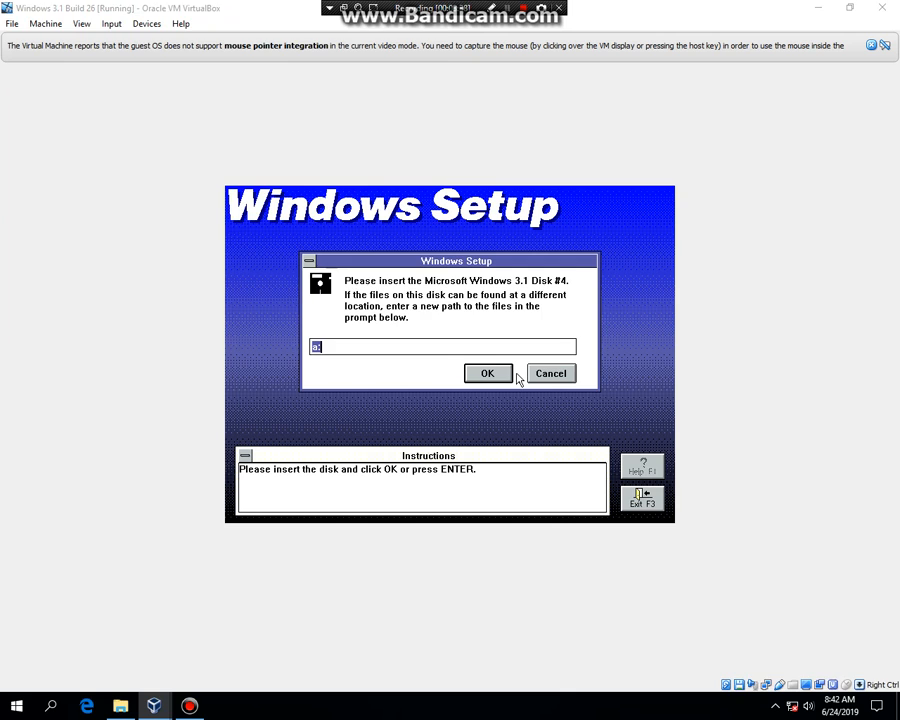
double_click(154, 158)
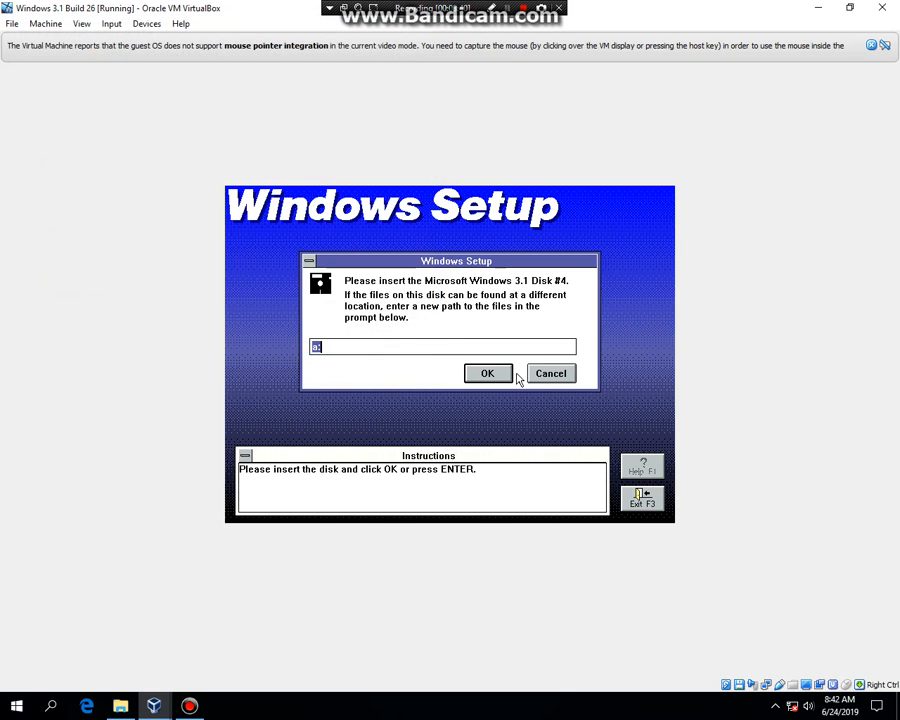
key(Return)
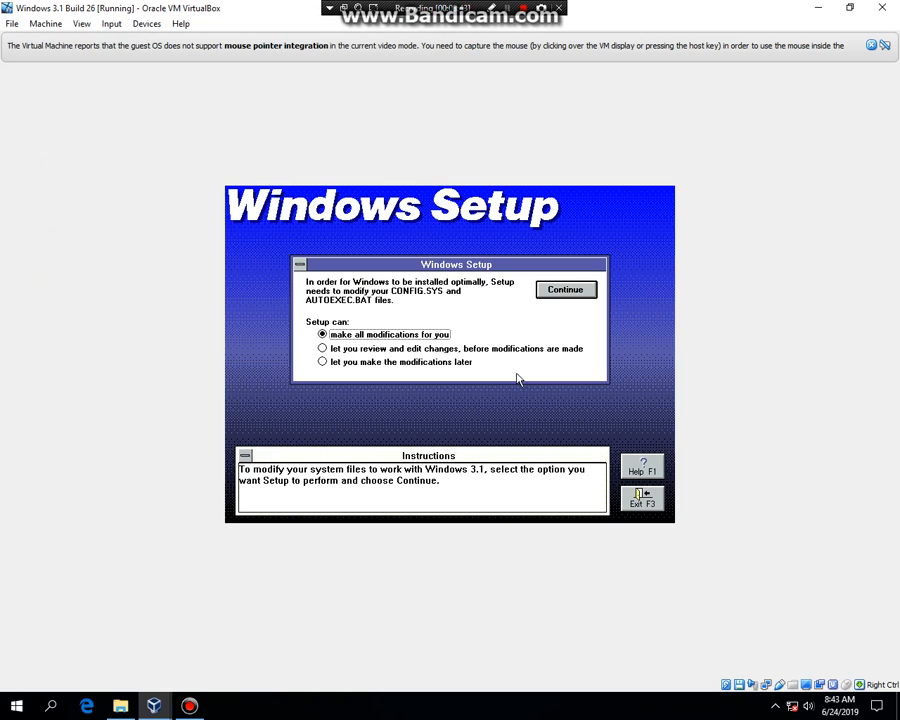
Step: Let setup make all modifications to CONFIG.SYS and AUTOEXEC.BAT and acknowledge the backup message
click(562, 291)
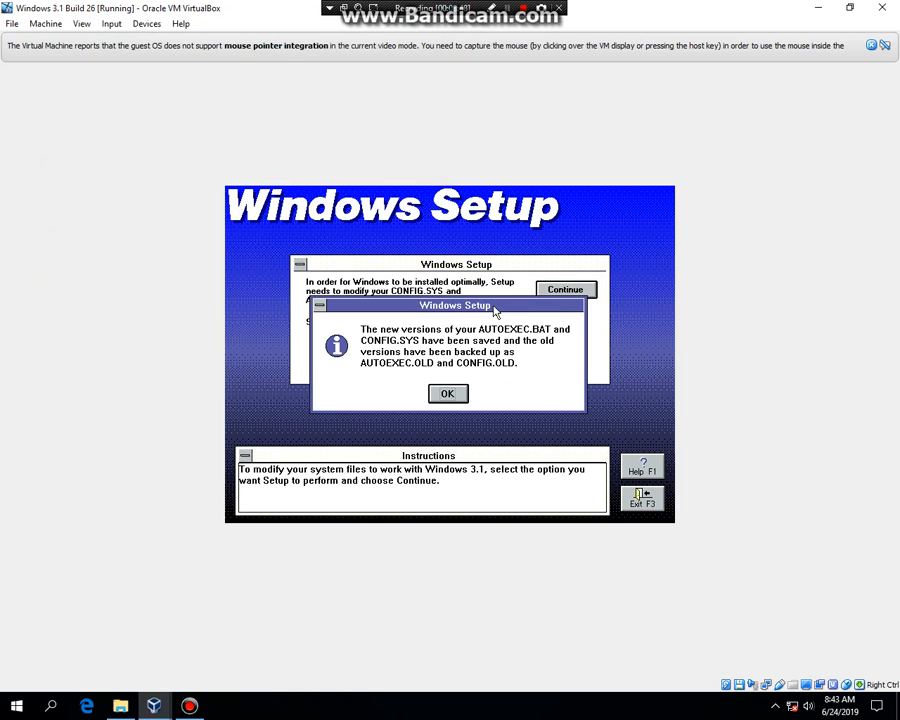
drag(451, 316, 443, 273)
click(442, 353)
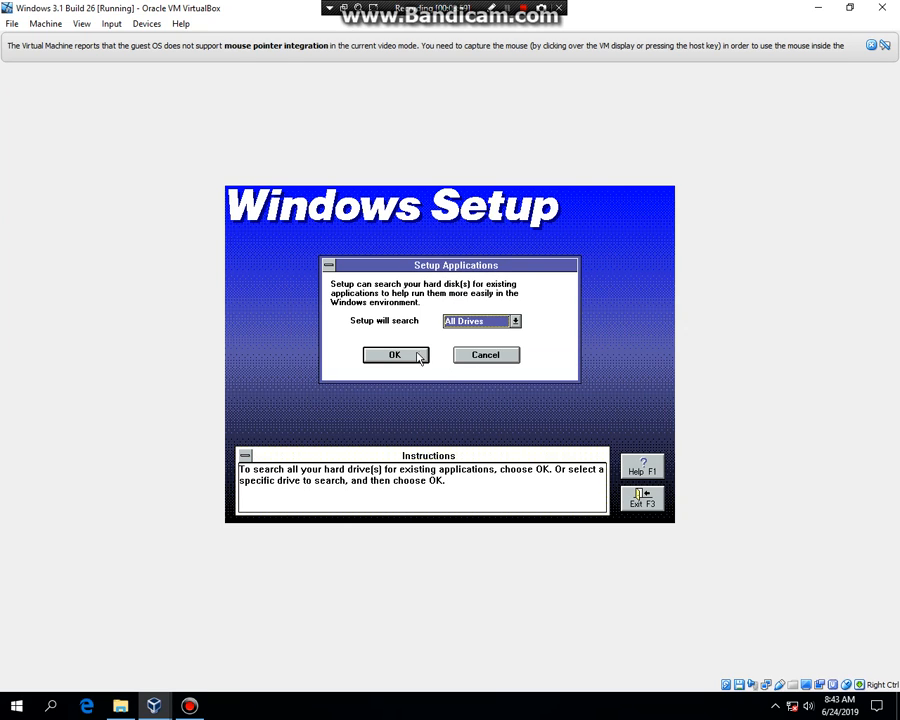
Step: Search all drives for existing applications and set up every one found, from Merge Registration Information to SmartDrive 4.0 Monitor, for Windows
click(412, 354)
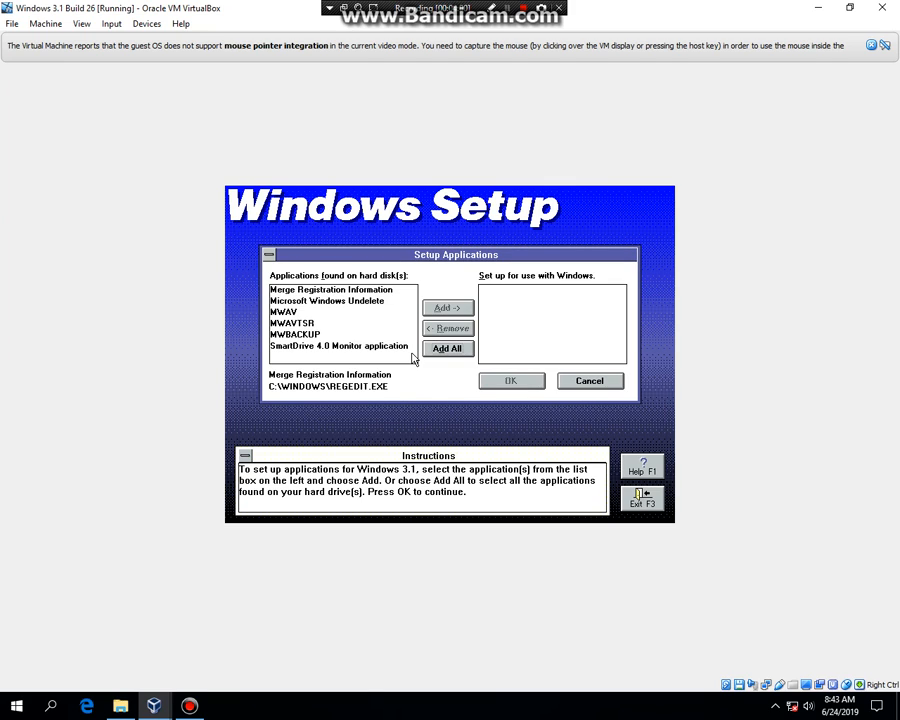
click(342, 291)
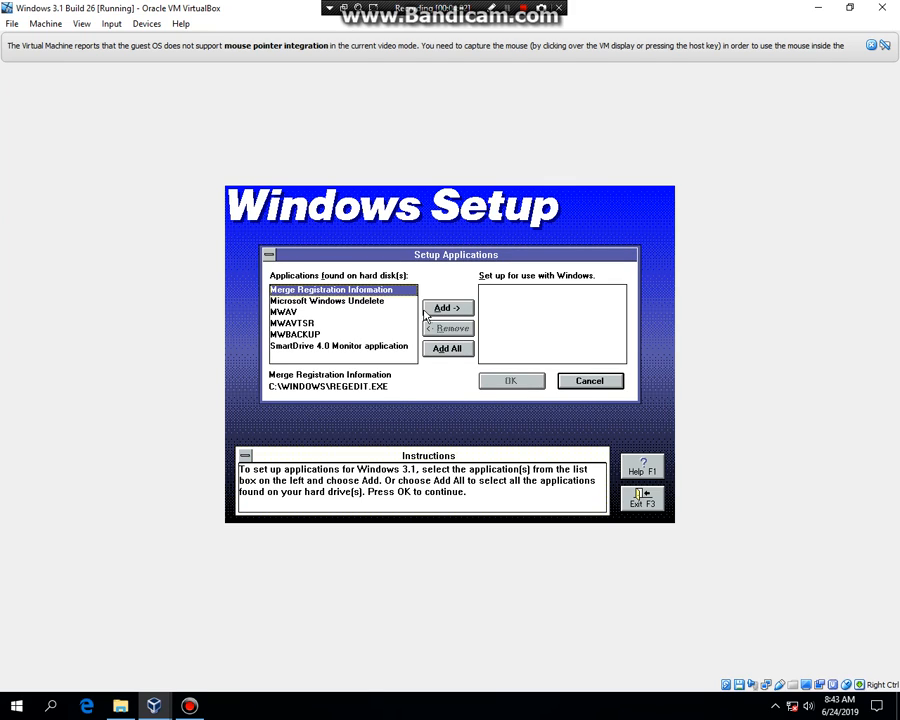
click(430, 310)
click(372, 290)
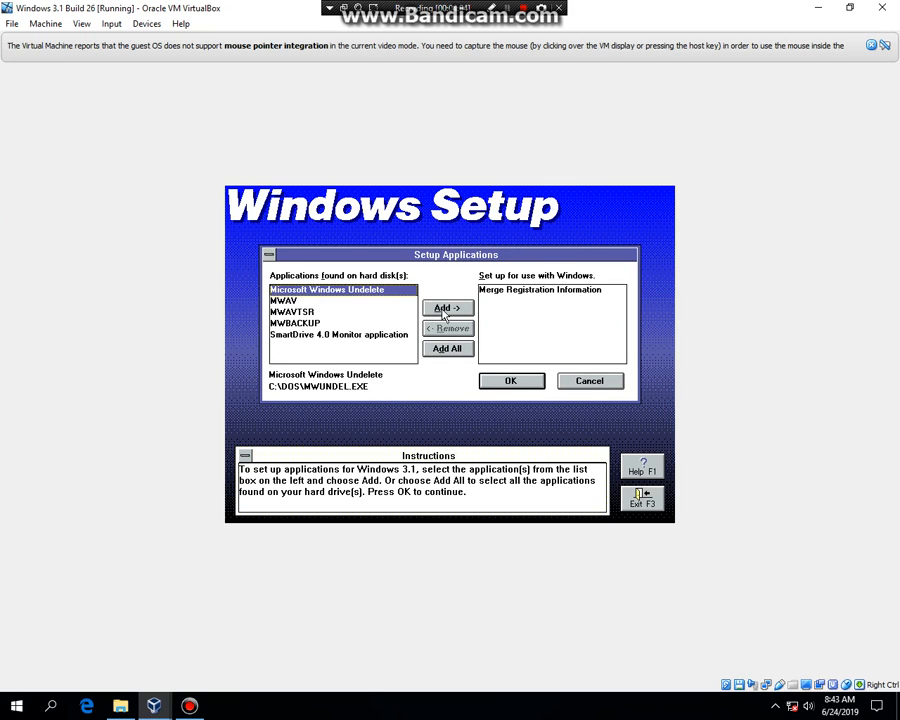
click(445, 311)
click(366, 290)
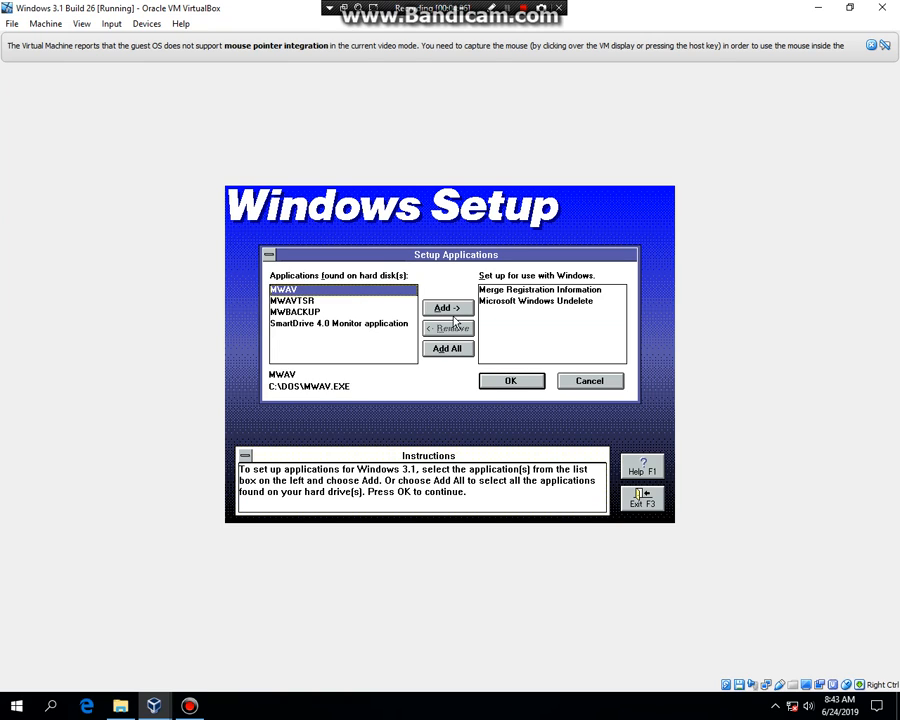
click(450, 310)
click(370, 290)
click(432, 309)
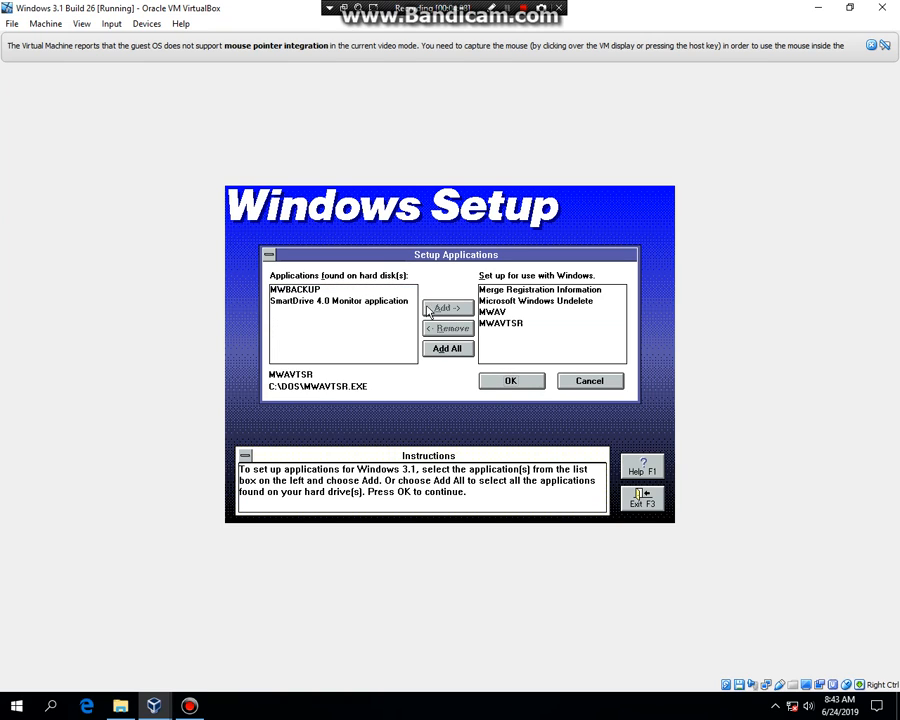
click(365, 290)
click(447, 308)
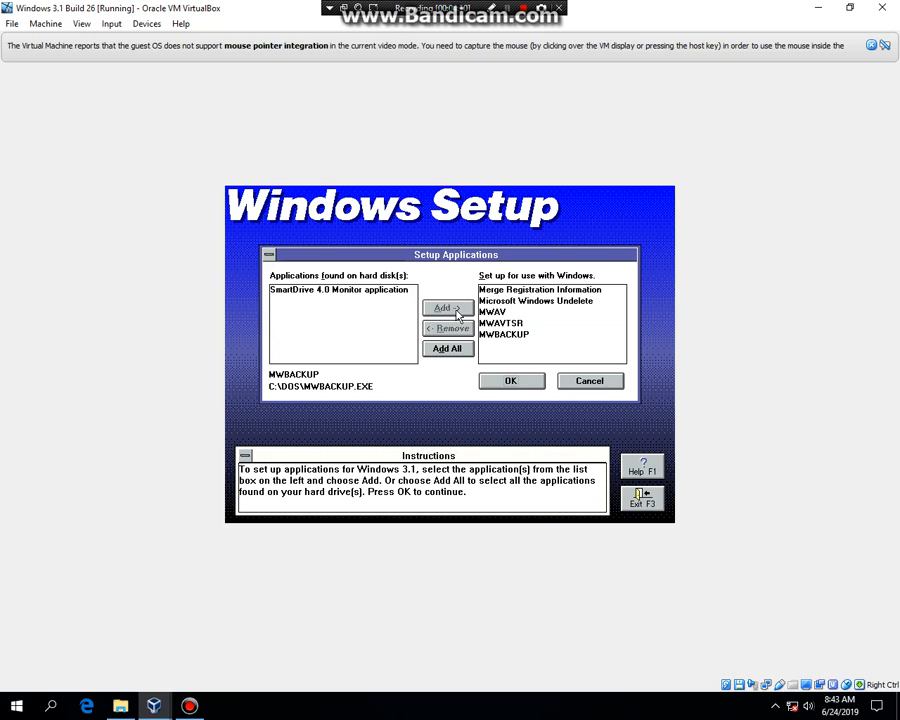
click(381, 291)
click(450, 310)
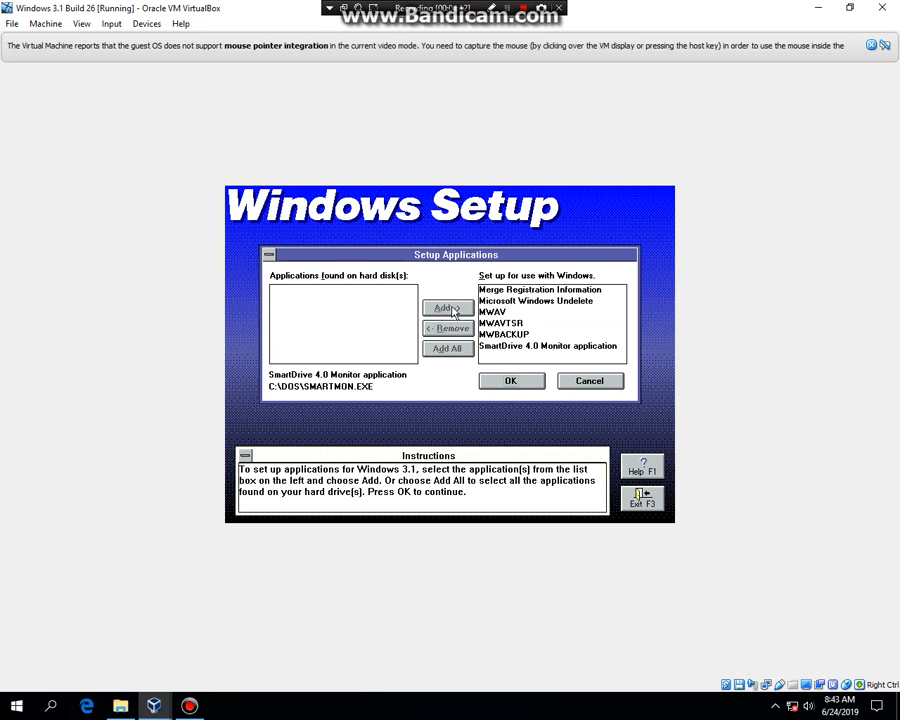
click(500, 381)
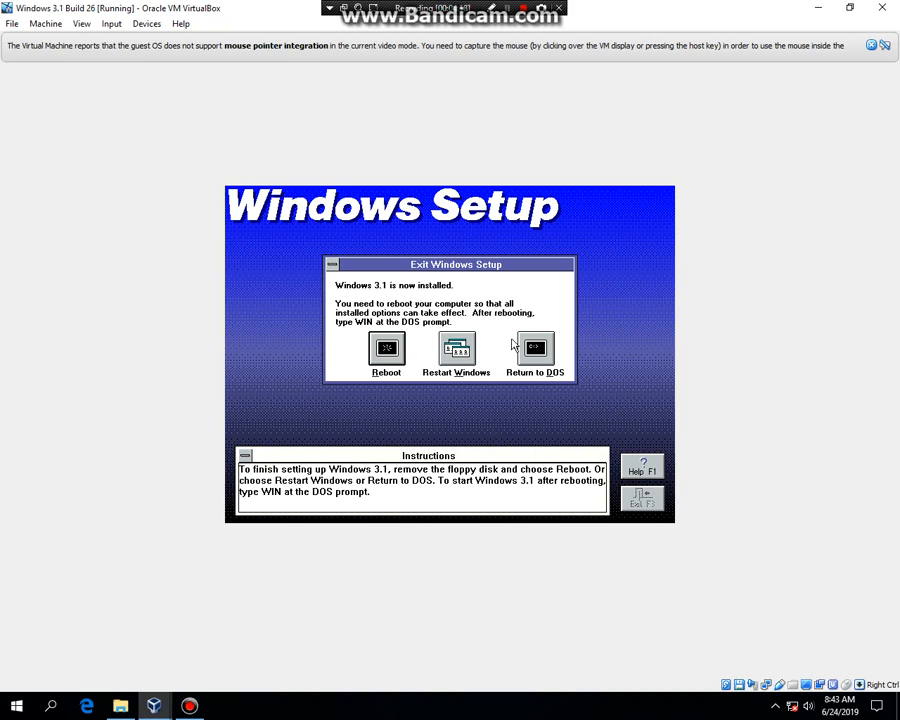
Step: Remove the floppy image from the virtual drive and finish setup by restarting Windows
right_click(737, 685)
click(810, 672)
click(470, 352)
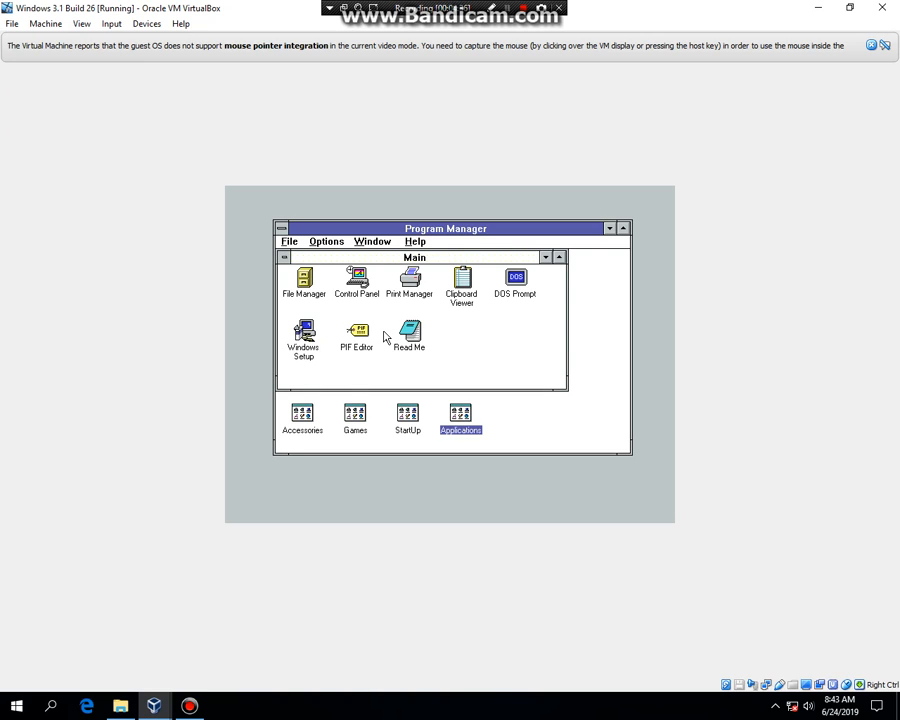
Step: Show Program Manager's About information to check the installed Windows version
click(409, 241)
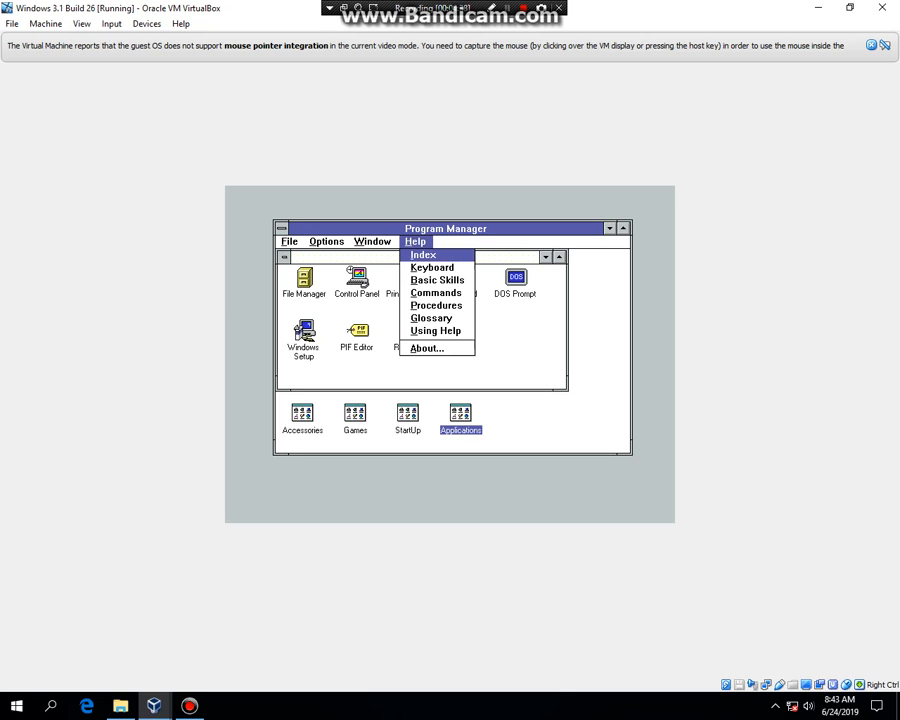
click(427, 348)
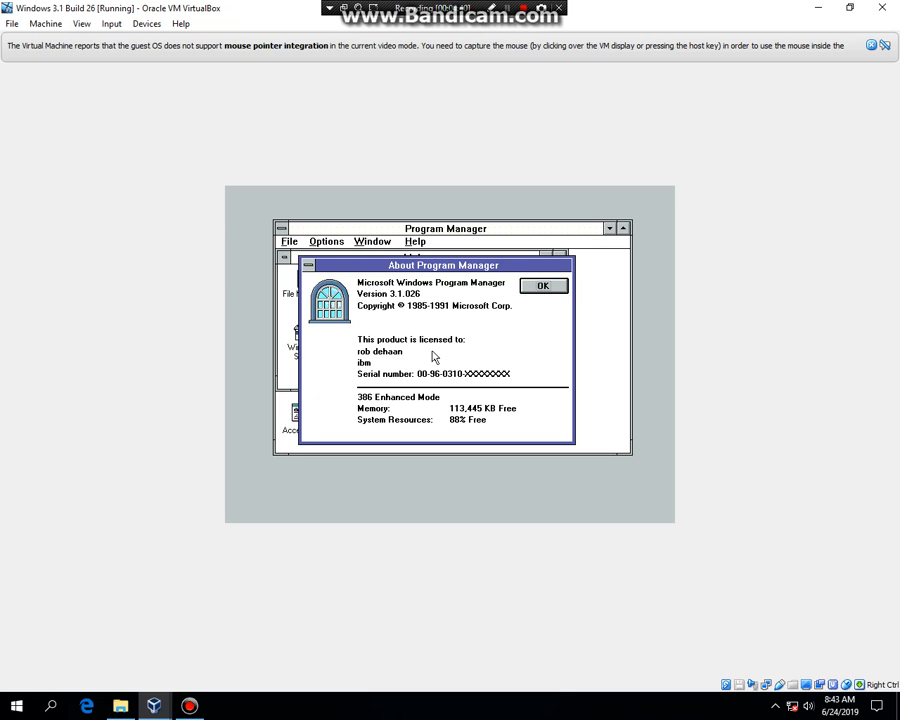